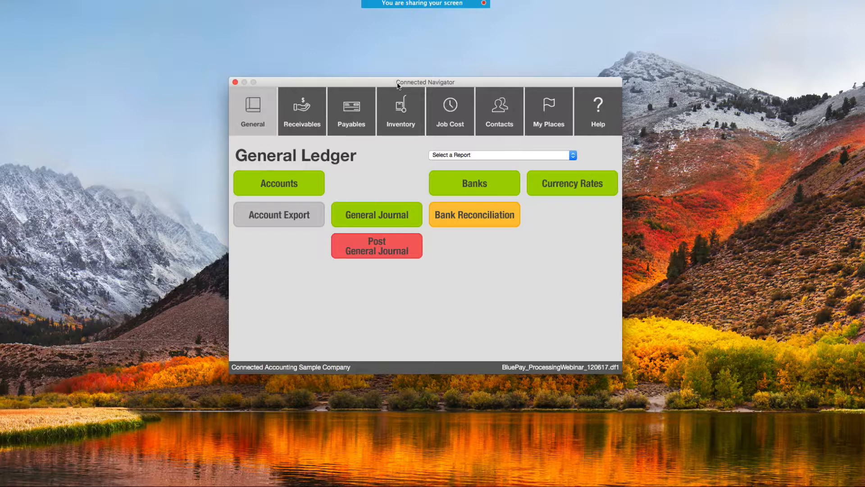
Review the Bluepay gateway credential fields in the Regent Bank Savings record, saving it without changes and closing the bank list
mouse_move(398, 86)
left_mouse_down()
mouse_move(383, 74)
mouse_move(396, 81)
left_mouse_up()
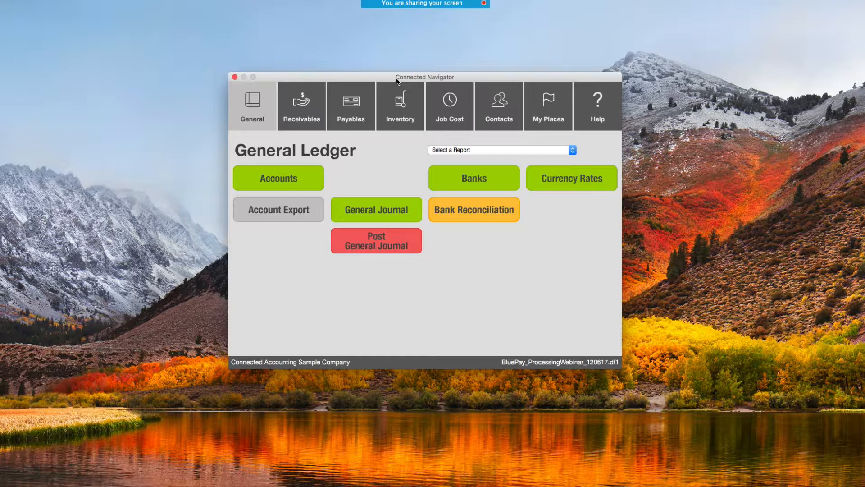
left_click(458, 176)
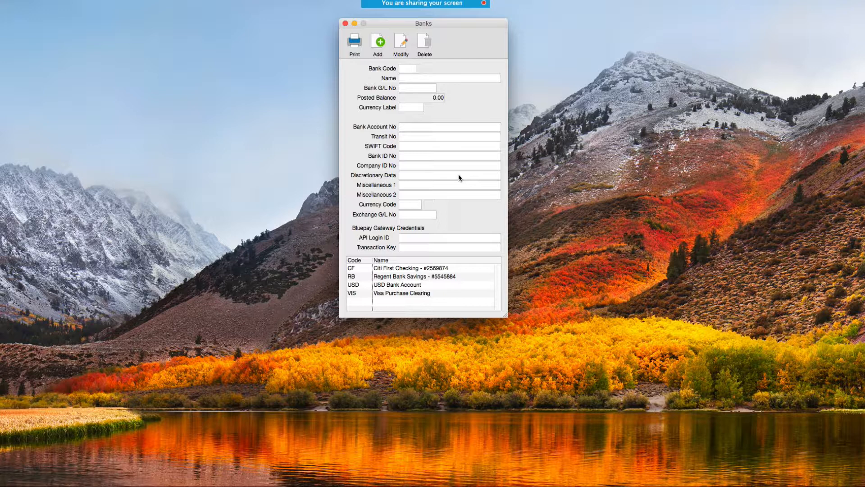
left_click(437, 275)
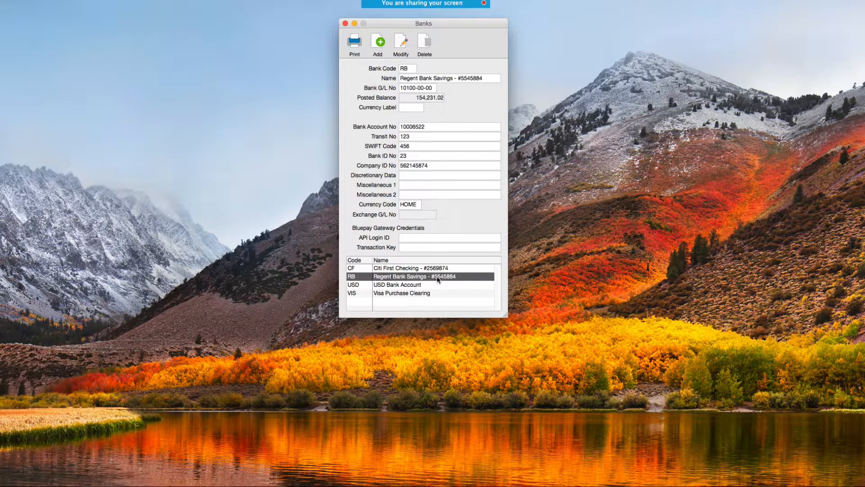
left_click(401, 43)
left_click(420, 238)
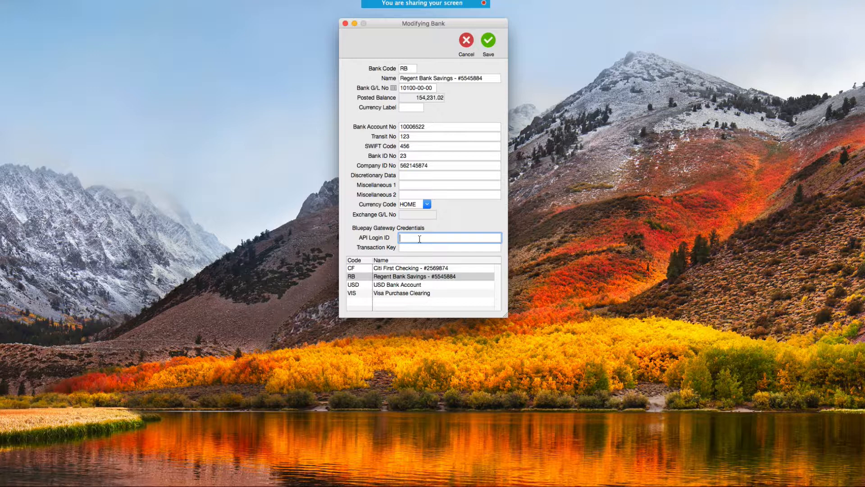
left_click(486, 53)
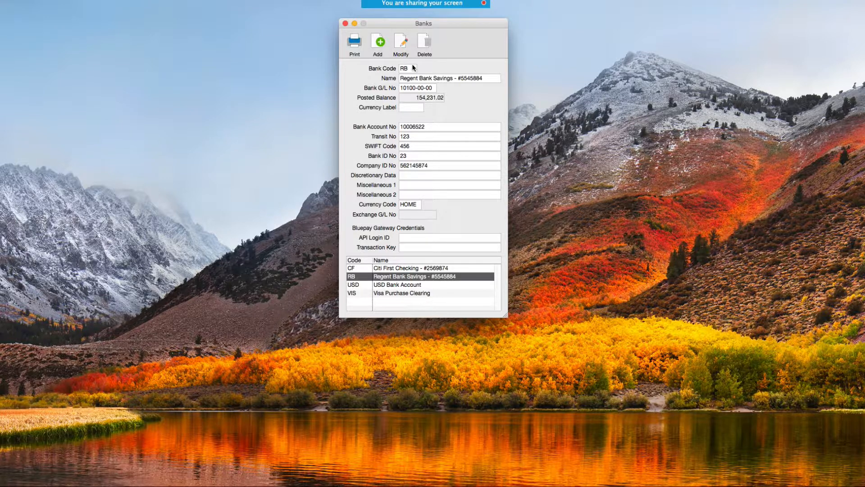
left_click(345, 24)
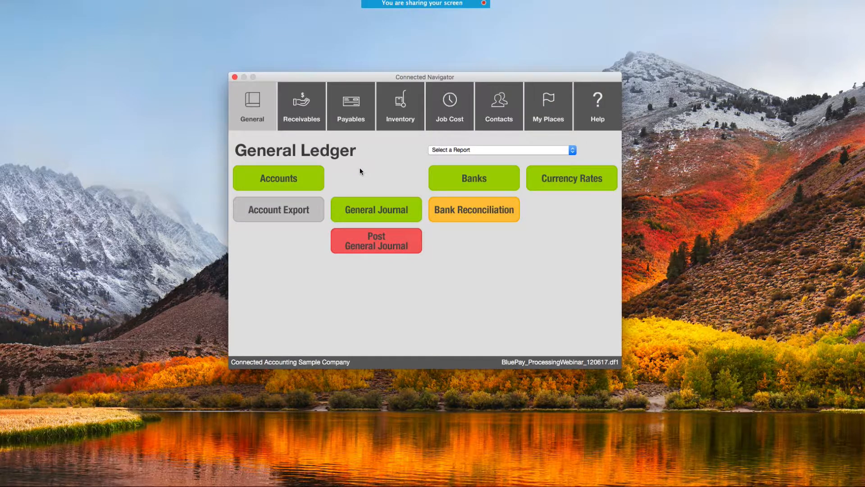
Open the last sales order in Accounts Receivable and start a credit card charge for it
left_click(308, 118)
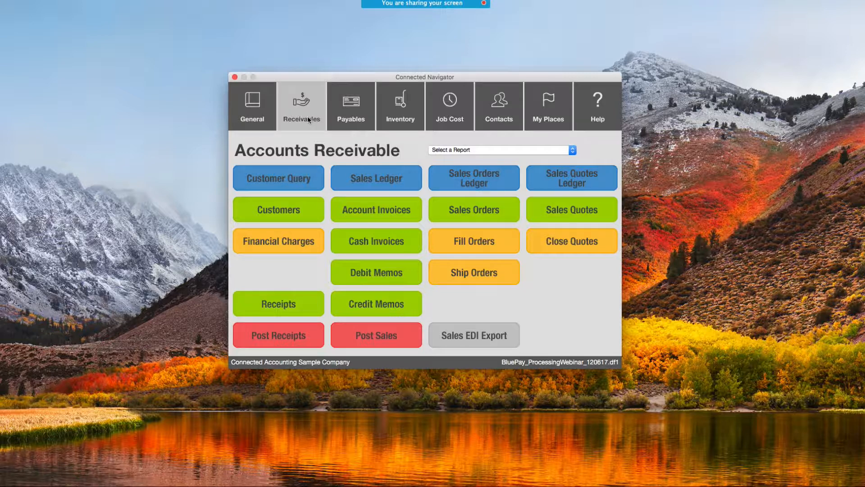
left_click(482, 215)
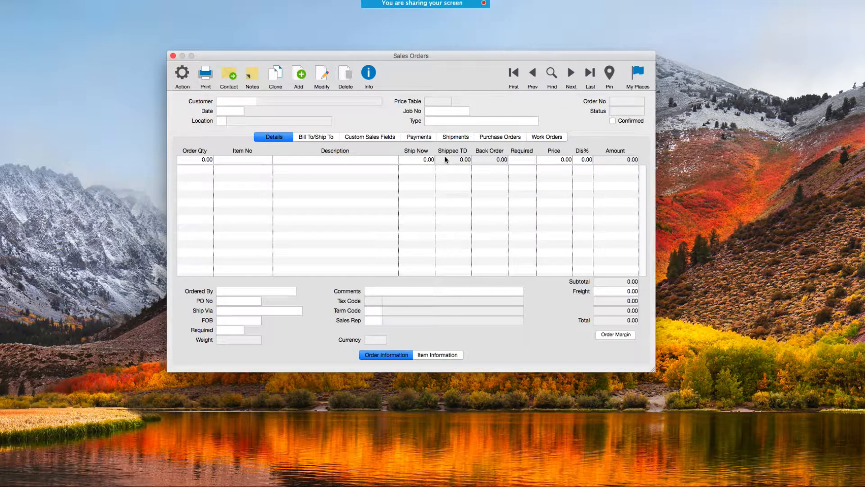
left_click(588, 81)
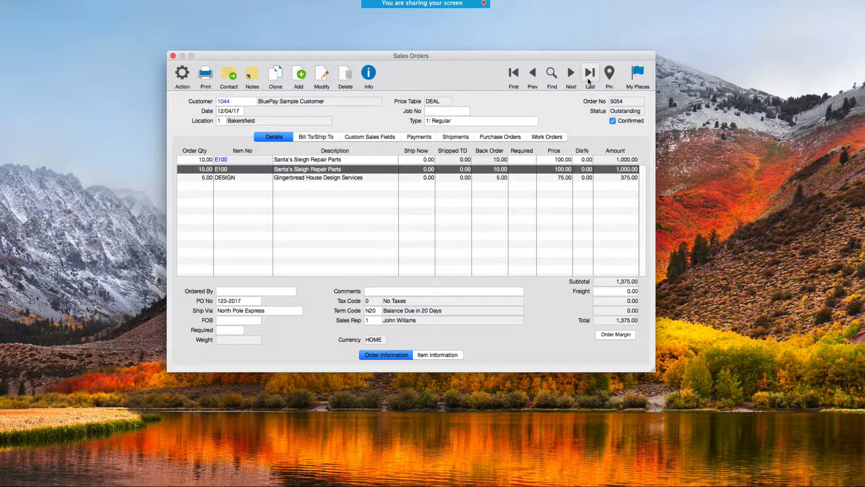
left_click(182, 76)
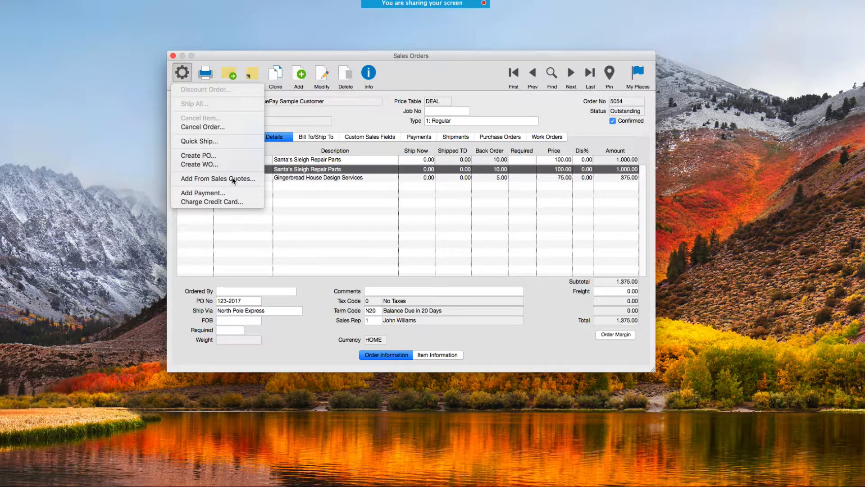
left_click(246, 203)
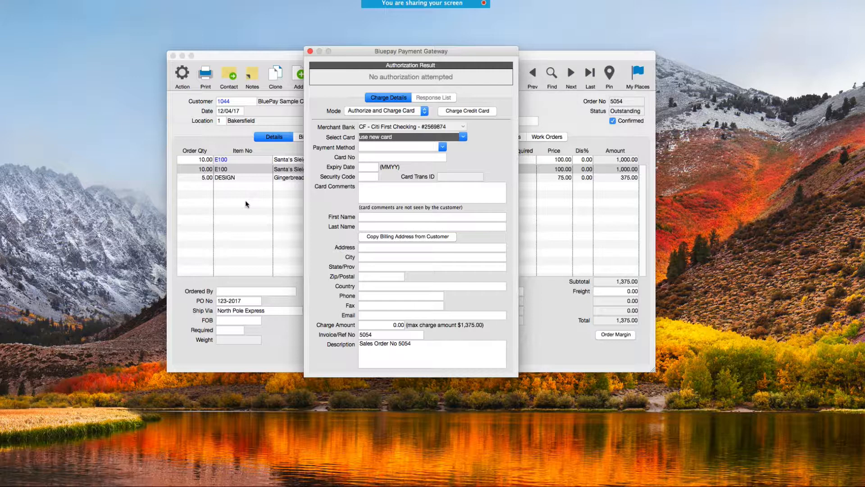
Check the available modes and stored cards, and set the payment gateway mode to Authorize Card Only
left_click(418, 114)
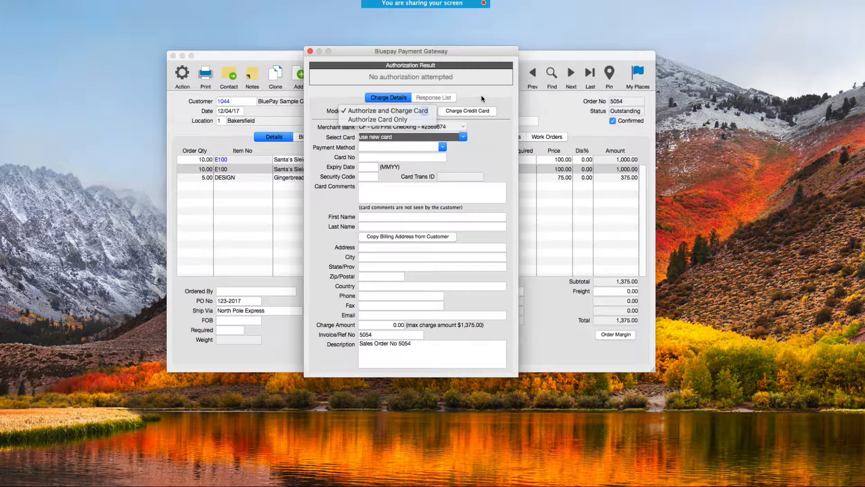
left_click(422, 112)
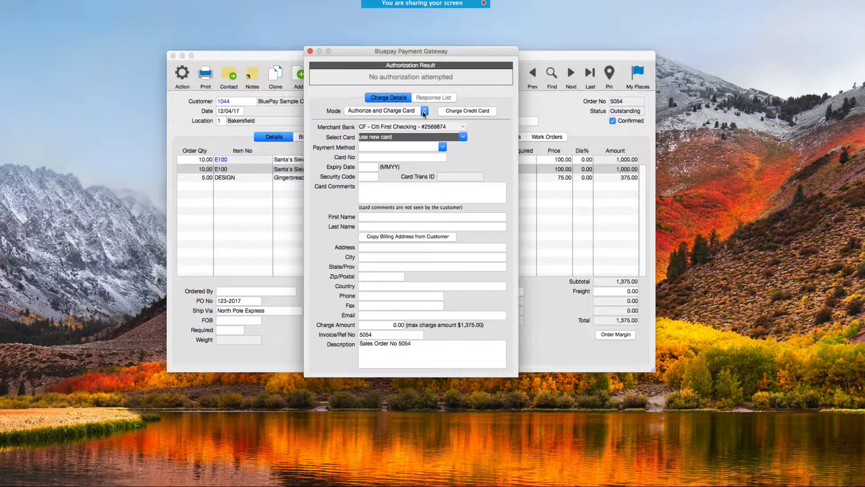
left_click(430, 138)
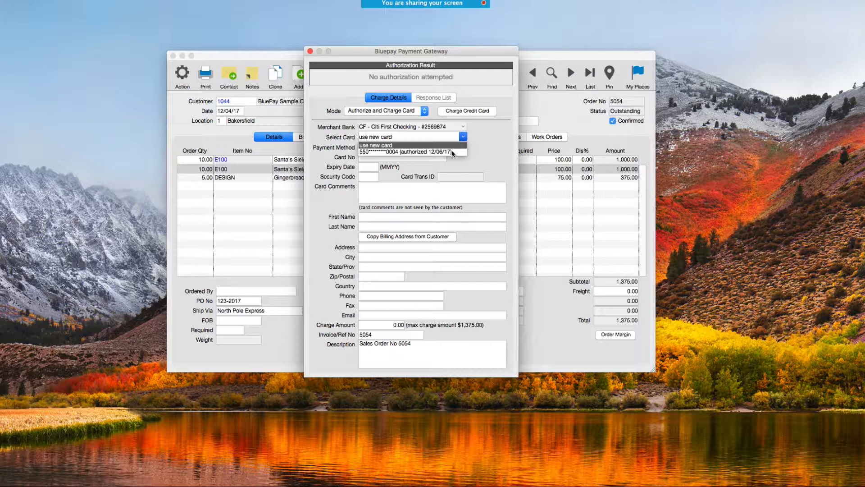
left_click(473, 149)
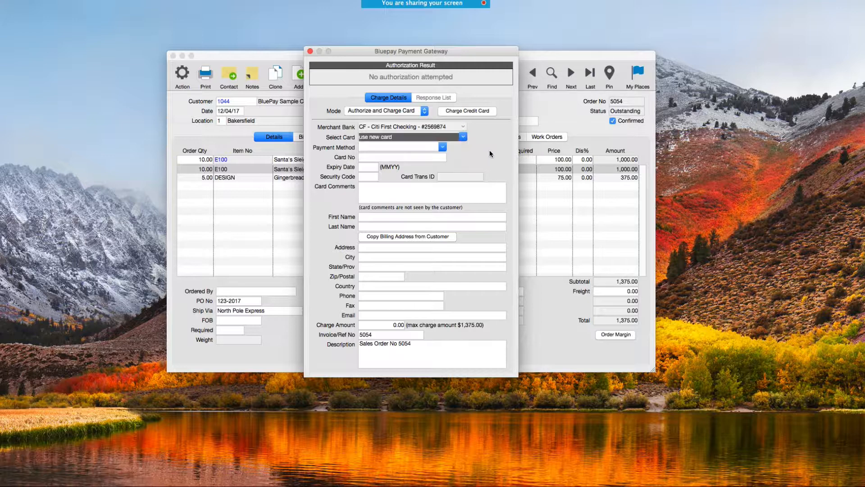
left_click(417, 113)
left_click(410, 120)
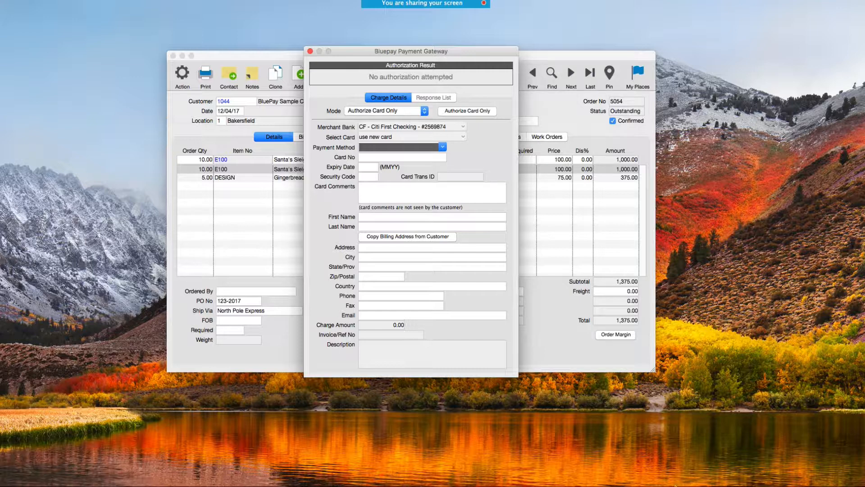
Switch to the minimized untitled text document, copy the sample Visa card number and minimize the document again
mouse_move(584, 483)
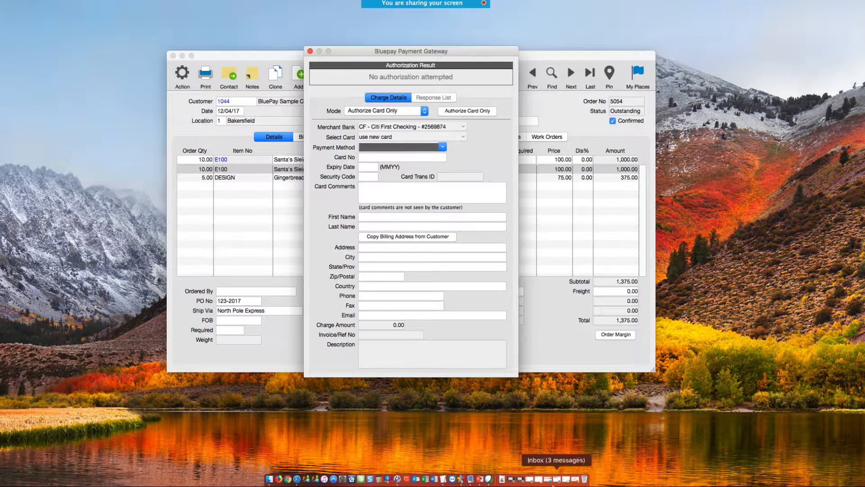
left_click(538, 479)
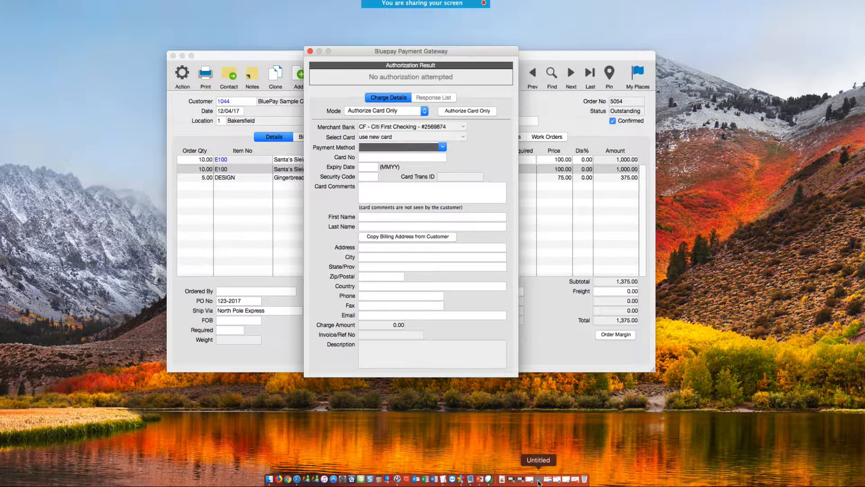
left_click_drag(372, 172, 317, 172)
right_click(316, 172)
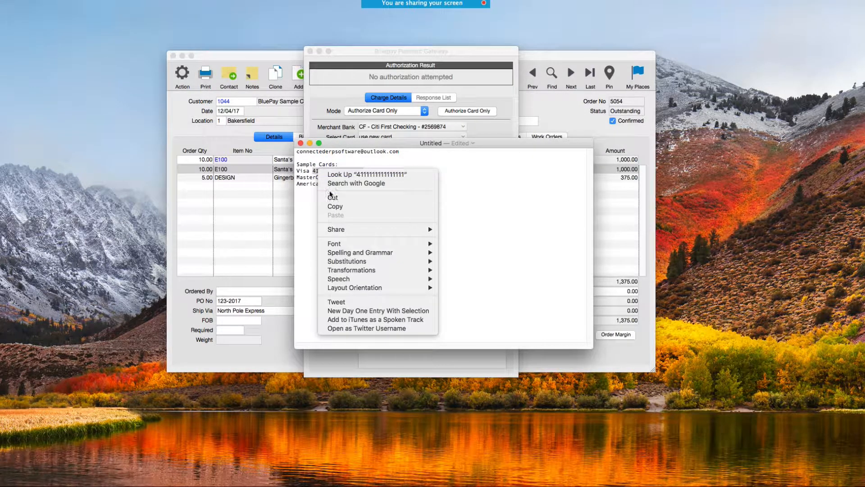
left_click(331, 203)
left_click(310, 143)
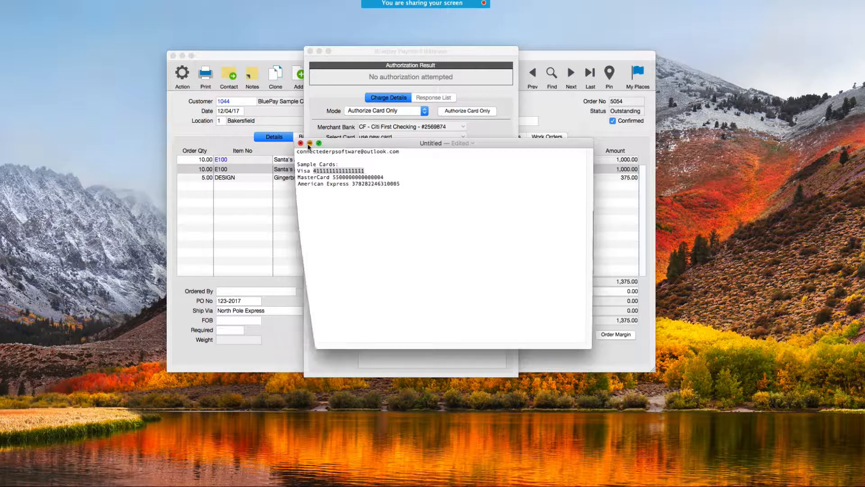
Choose Visa as the payment method and paste the copied card number into the card number field
left_click(373, 158)
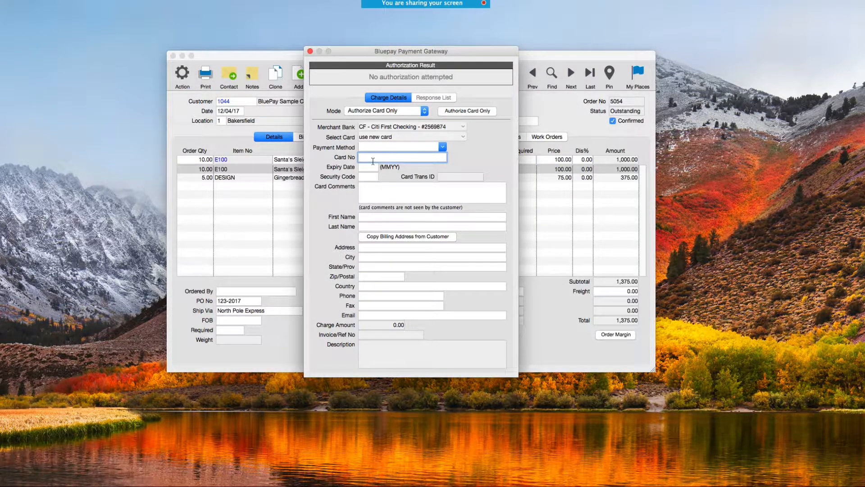
left_click(421, 147)
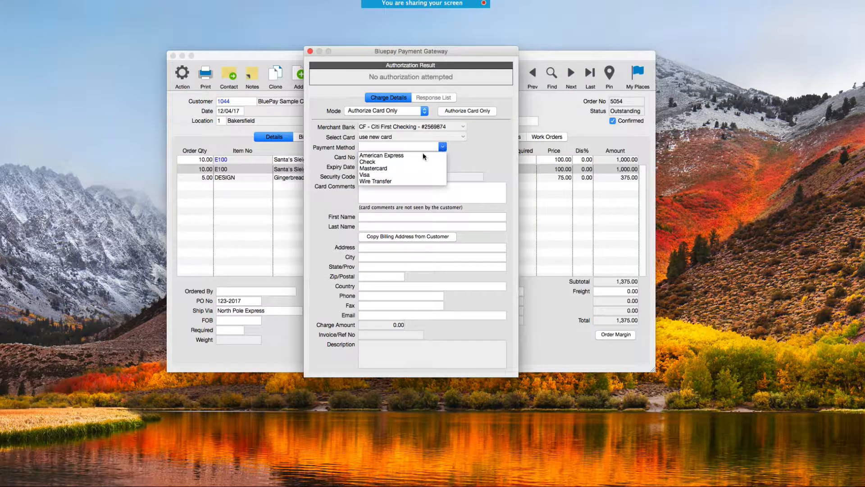
left_click(378, 175)
right_click(369, 156)
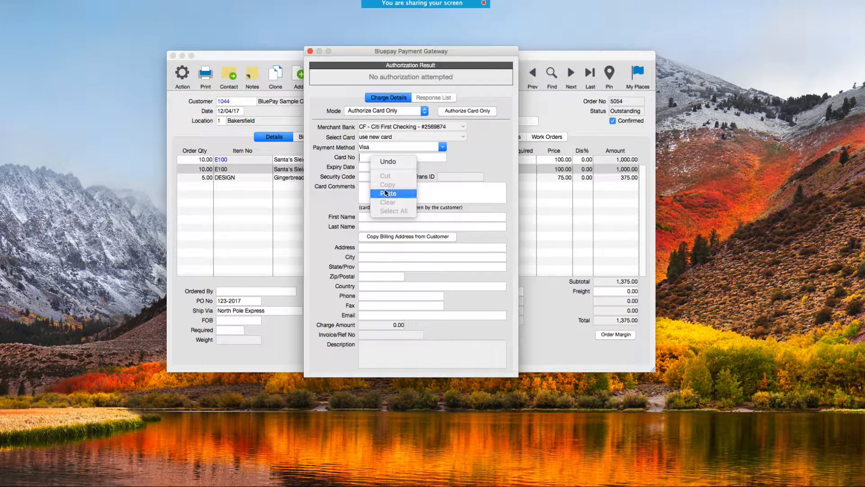
left_click(386, 193)
Enter the card's expiry date and security code, leaving the card comments empty
left_click(369, 169)
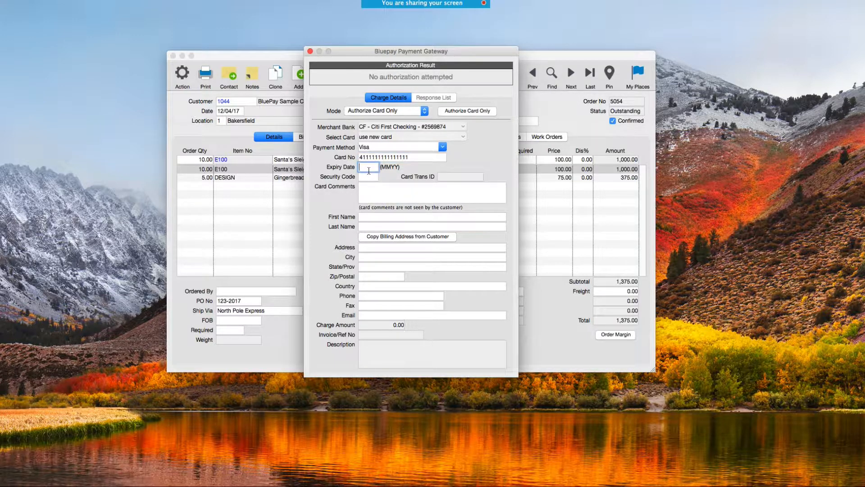
type("12")
key("Tab")
type("2")
key("Tab")
key("Tab")
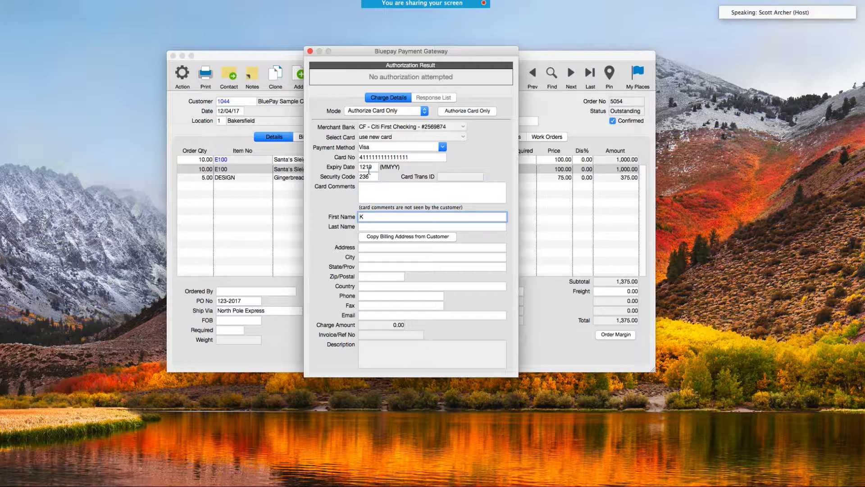
Enter the cardholder's first and last name and copy the billing address from the customer record
key("BackSpace")
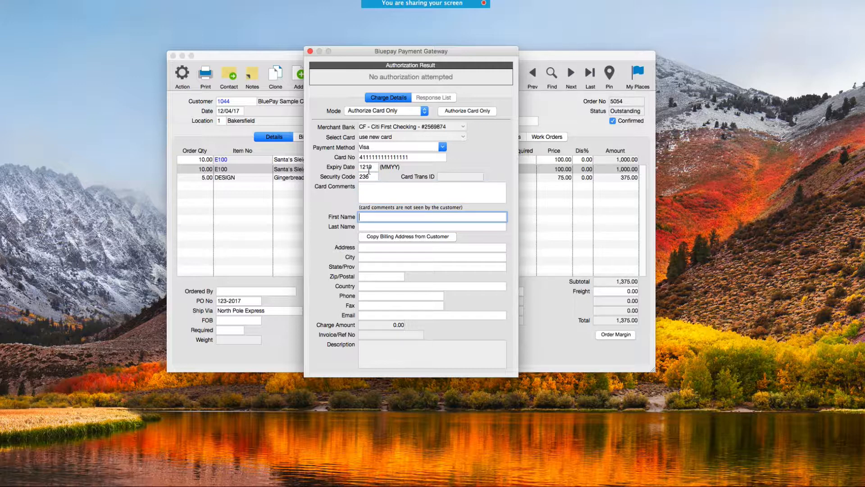
key("BackSpace")
key("Tab")
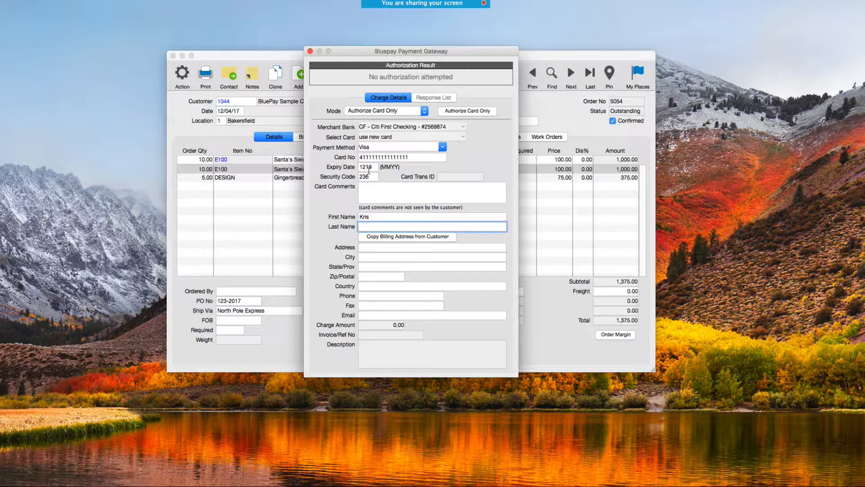
type("Kringle")
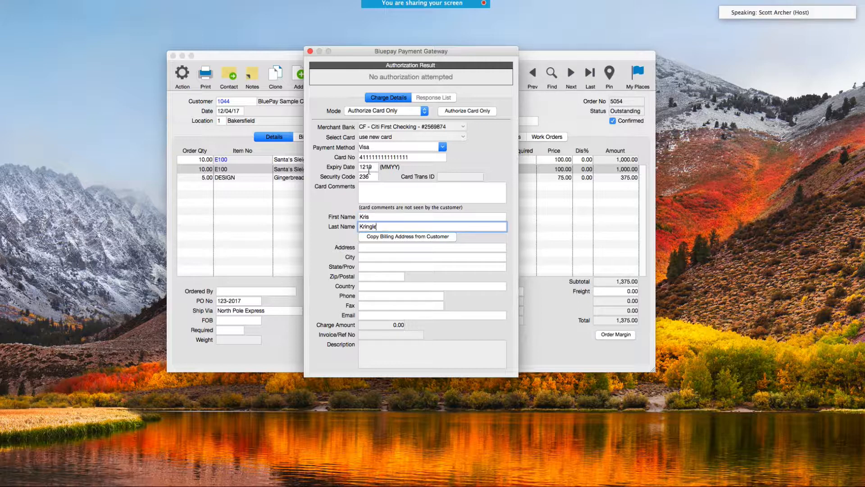
key("Tab")
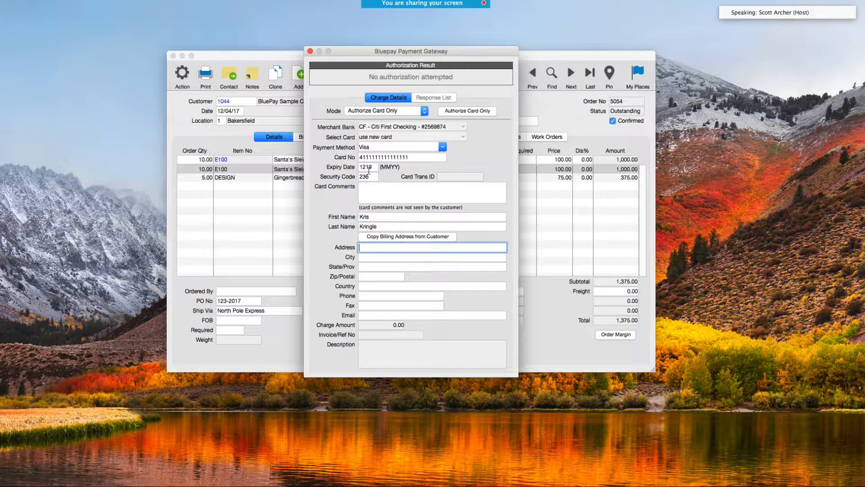
left_click(417, 237)
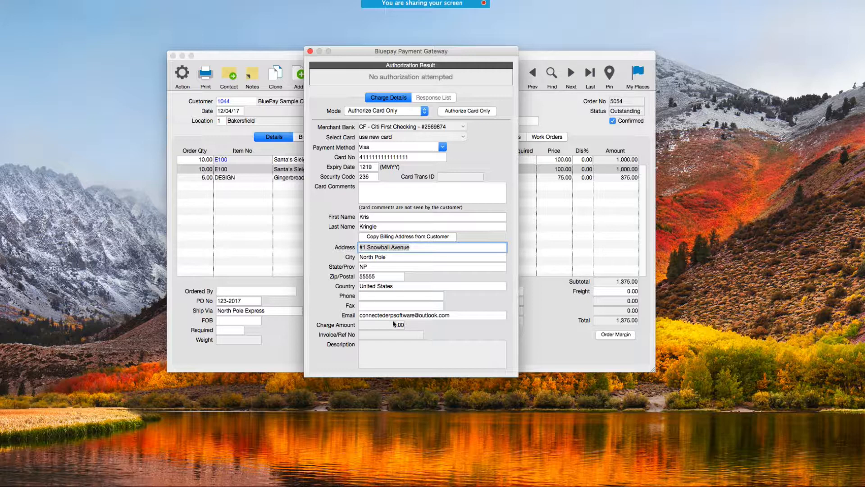
left_click(464, 317)
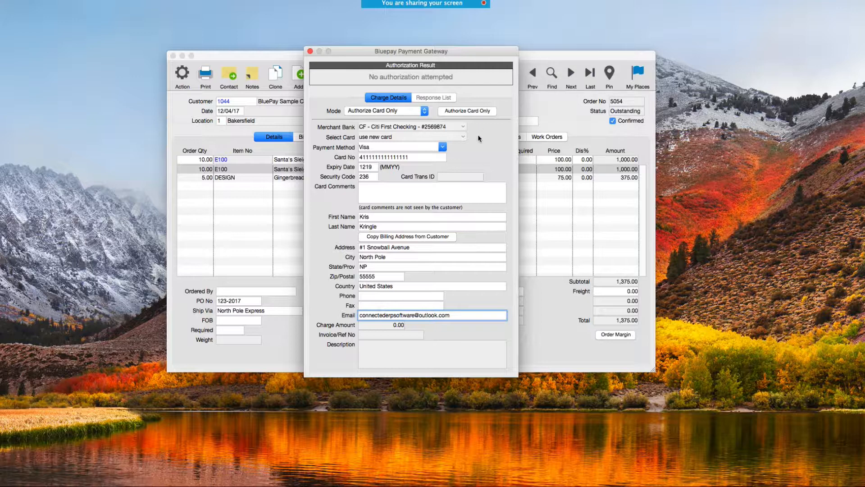
Submit the card authorization, acknowledge the result and review the gateway's response list before returning to the charge details
left_click(469, 111)
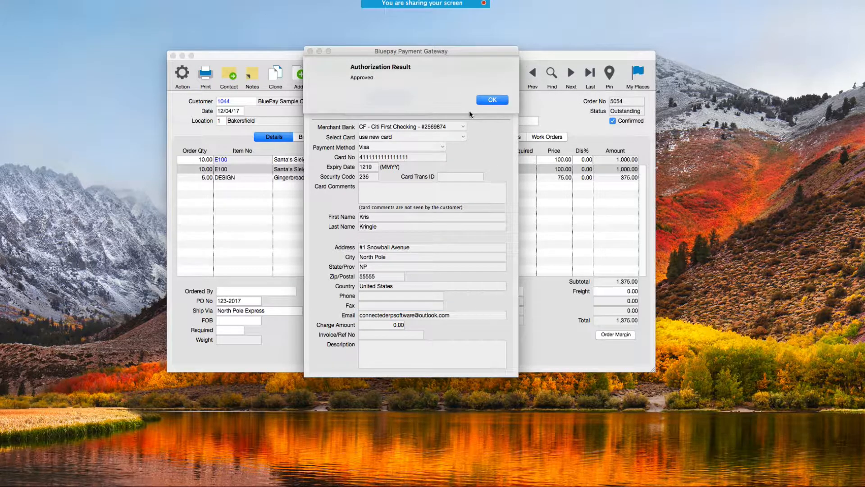
left_click(486, 99)
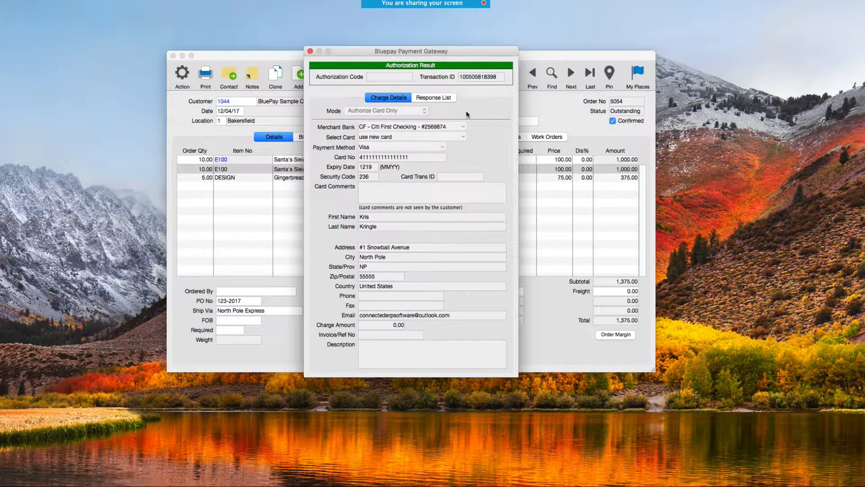
left_click(427, 99)
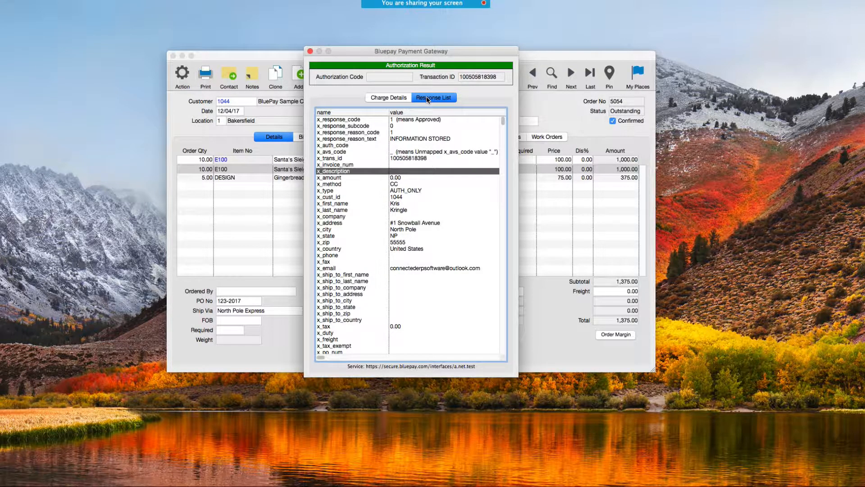
left_click(393, 101)
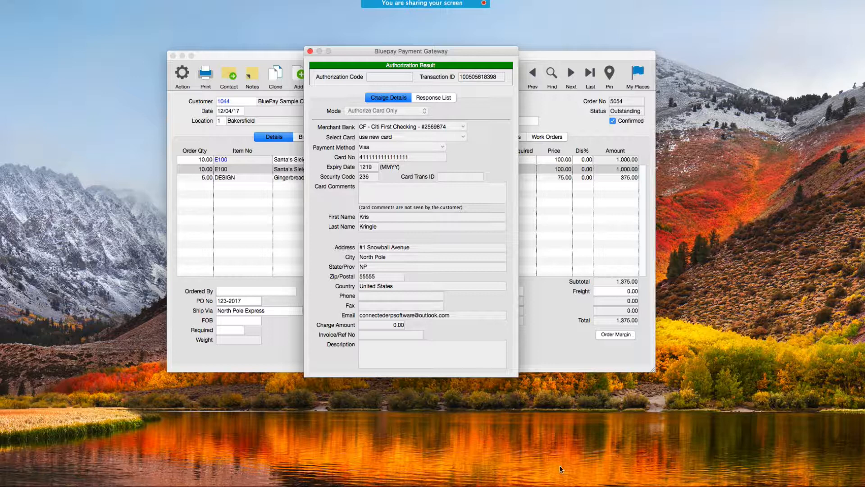
Switch to Mail, check the inbox for new mail and read the BluePay receipt from Accountek Demo, then minimize the mailbox
mouse_move(566, 485)
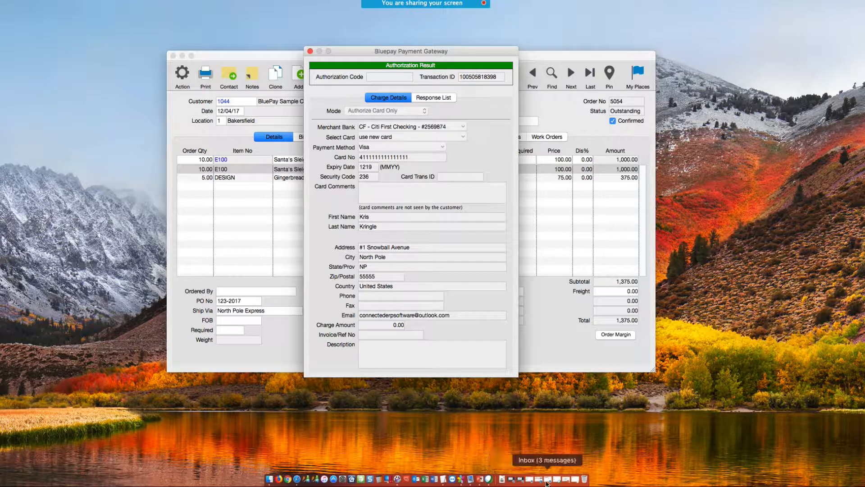
left_click(549, 480)
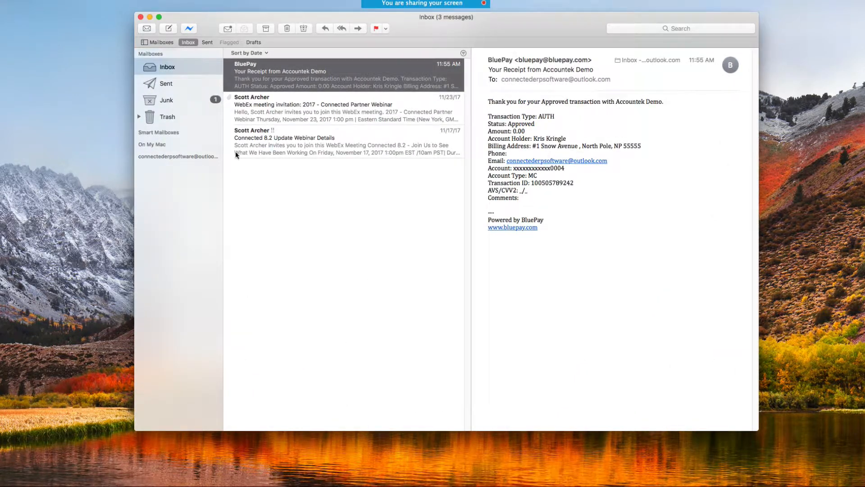
left_click(189, 29)
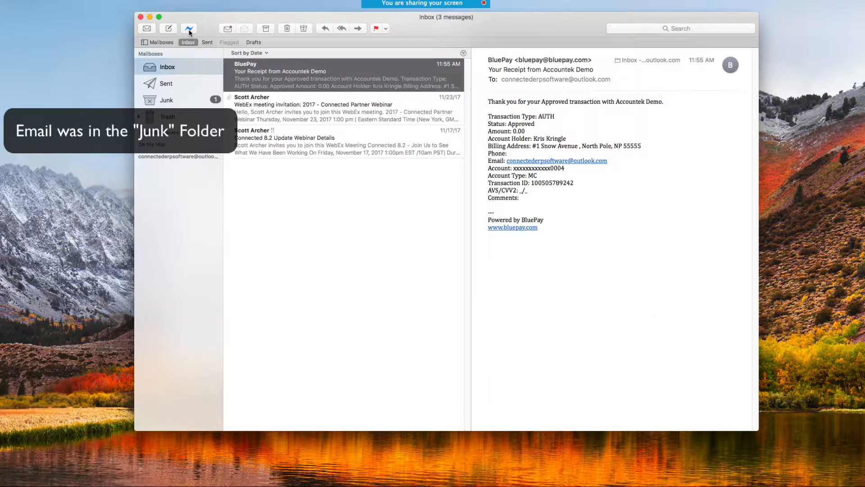
left_click_drag(223, 23, 179, 30)
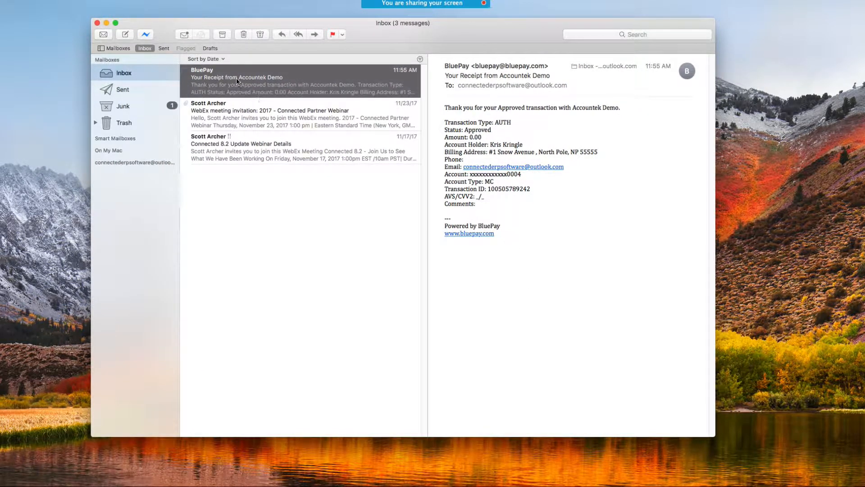
double_click(318, 87)
left_click_drag(718, 382, 588, 384)
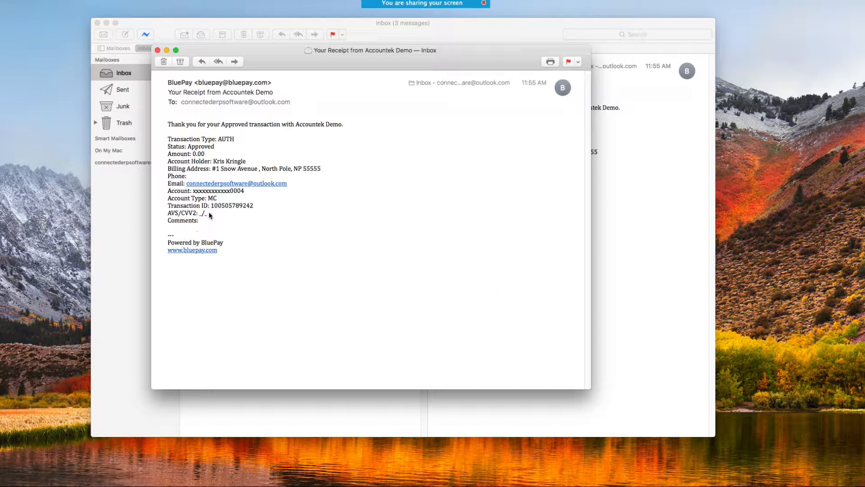
left_click(158, 50)
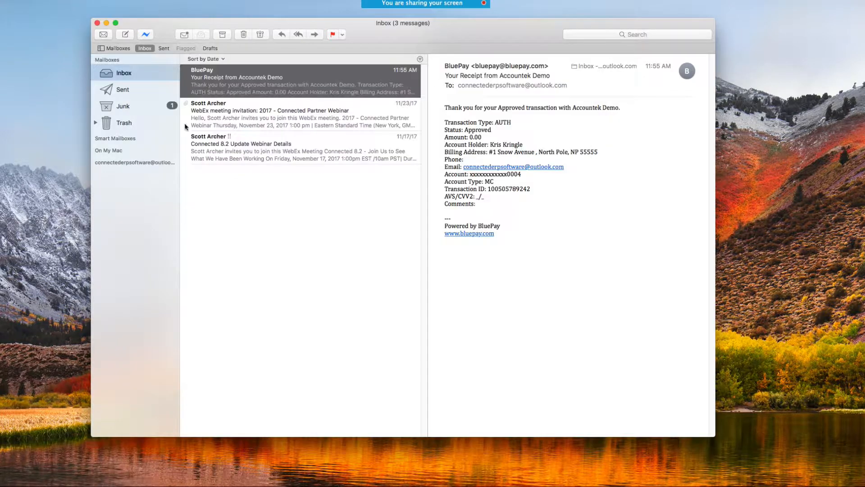
left_click(106, 23)
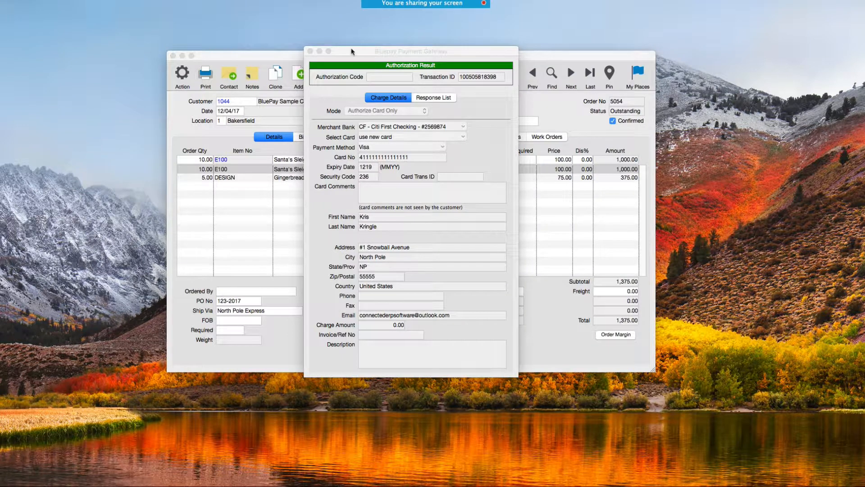
Close the completed authorization, start a new credit card charge from the sales order and select the customer's previously authorized Visa card
left_click(310, 51)
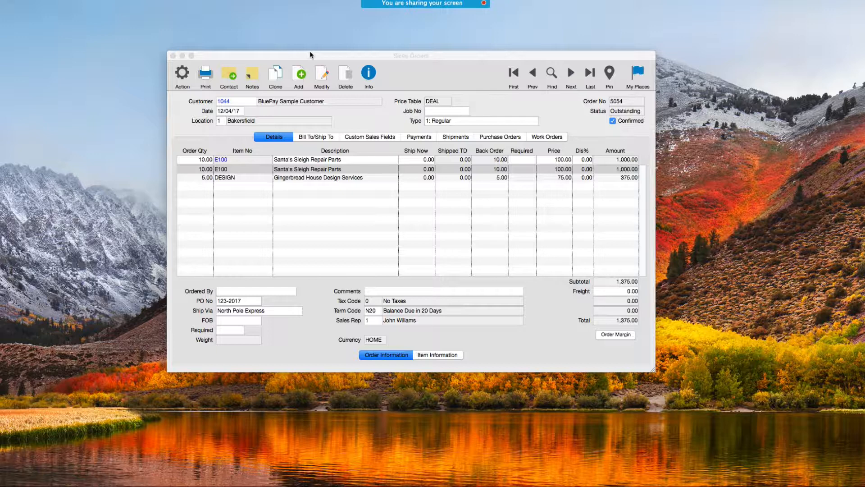
left_click(181, 78)
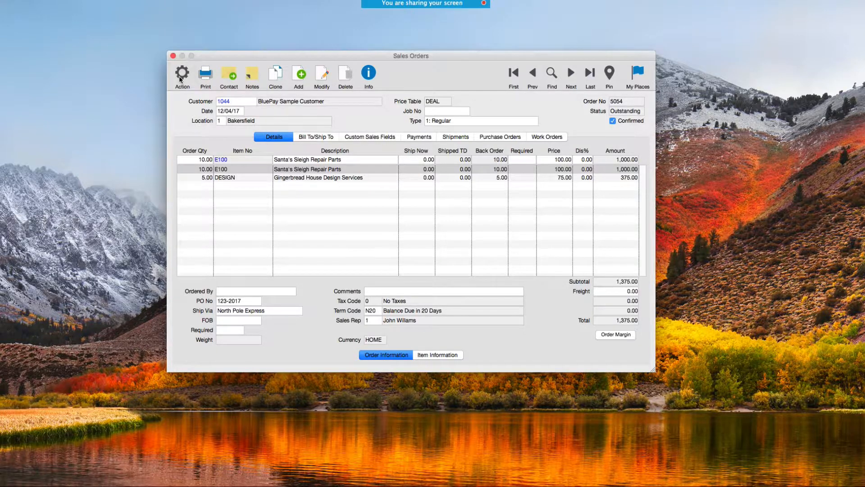
left_click(180, 77)
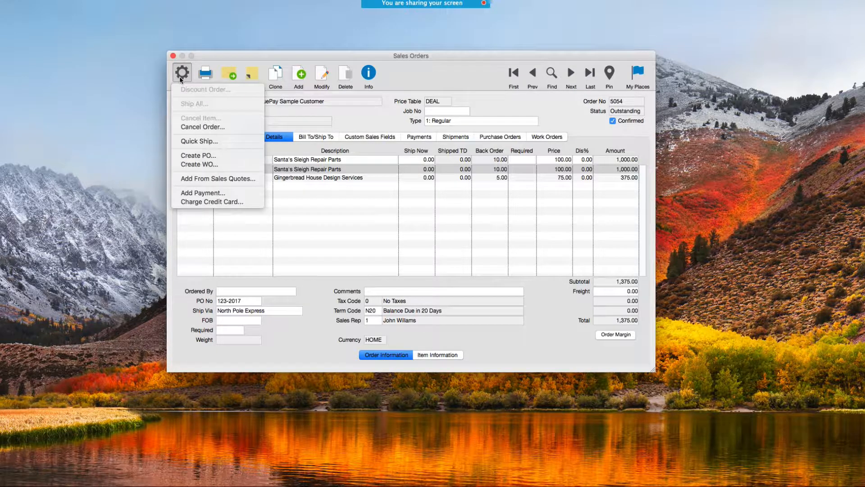
left_click(226, 201)
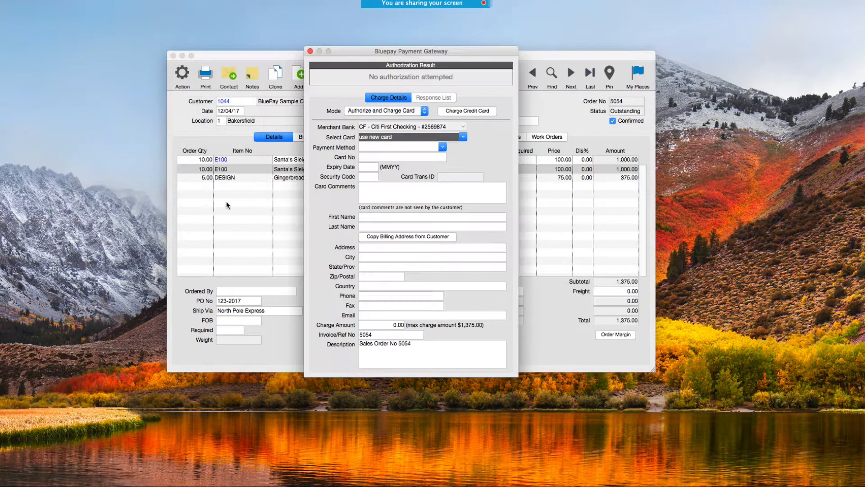
left_click(402, 138)
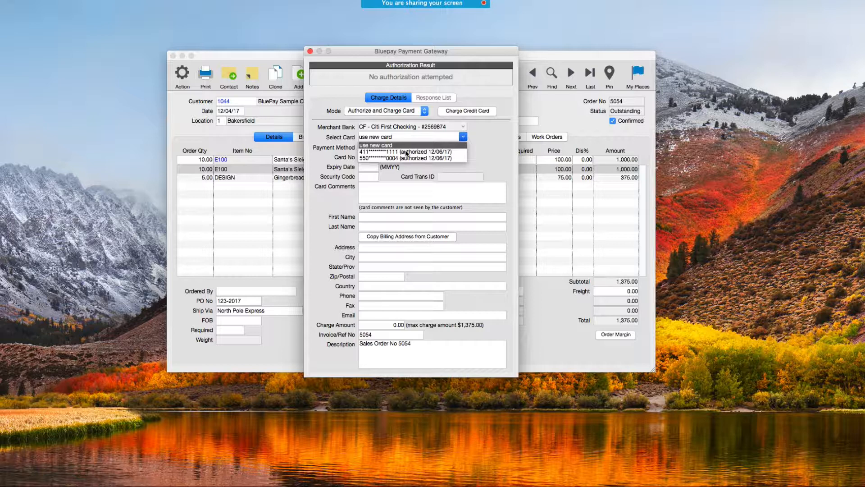
left_click(405, 154)
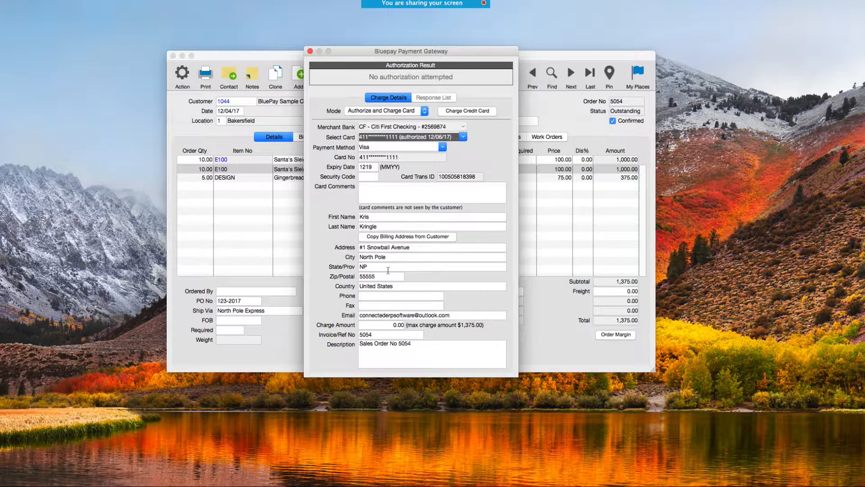
Set the charge amount to 511.11, enter the card's security code and charge the card, acknowledging the result
left_click(388, 325)
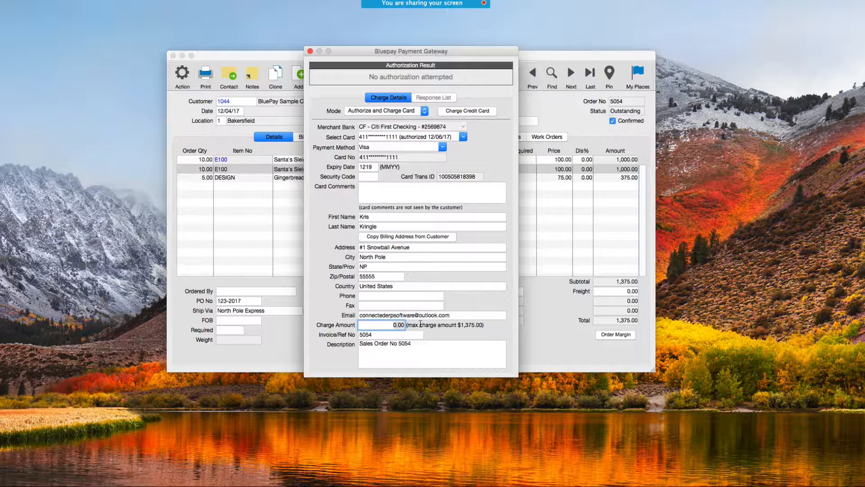
type("511.11")
left_click(373, 177)
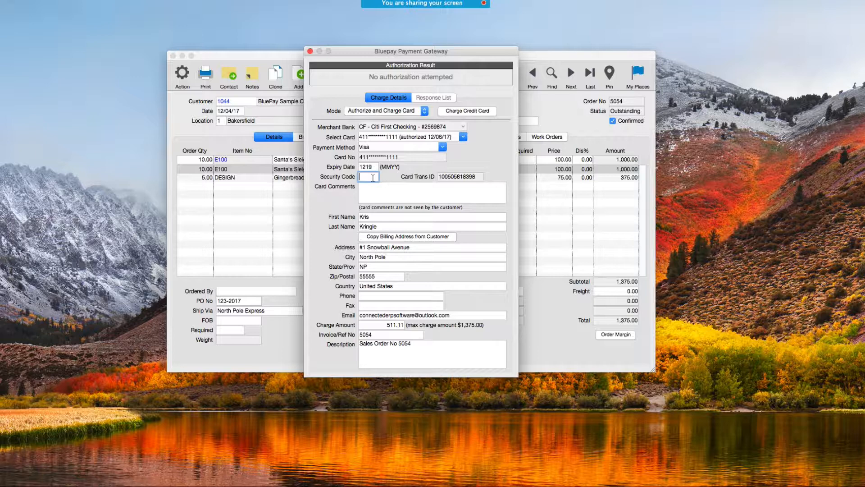
type("253")
key("Tab")
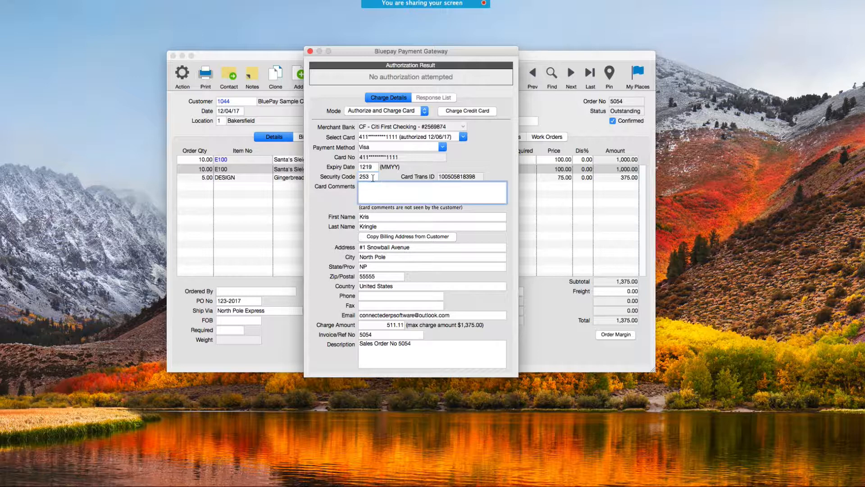
left_click(466, 111)
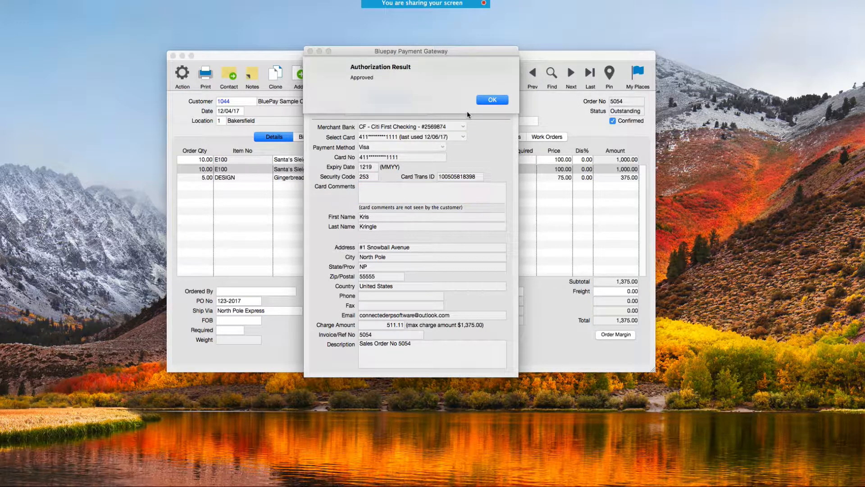
left_click(487, 101)
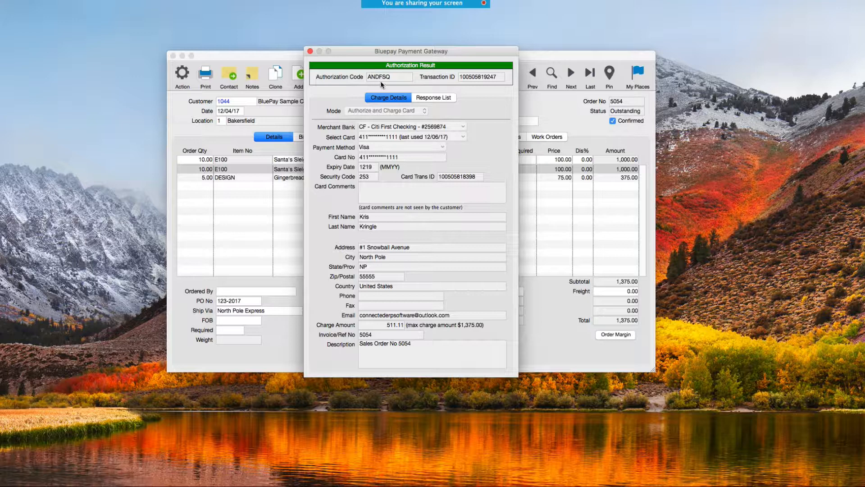
Review the gateway's response list for the charge, including the response reason text, and close the payment gateway
left_click(433, 98)
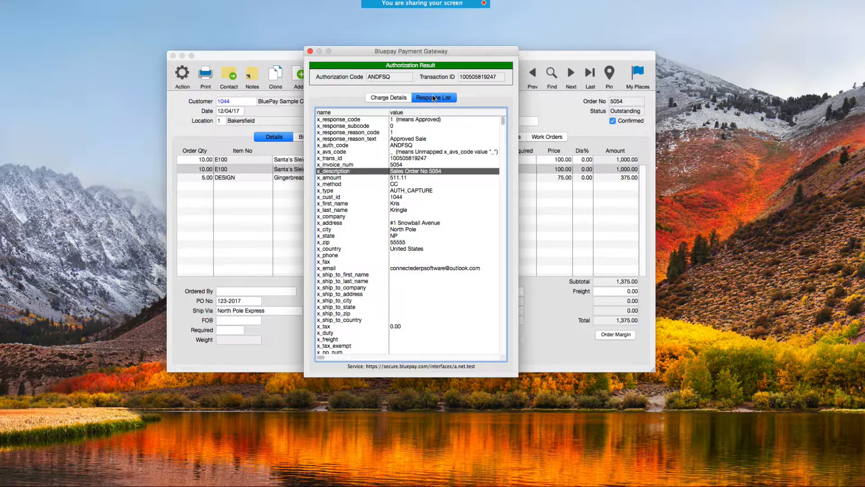
left_click(369, 139)
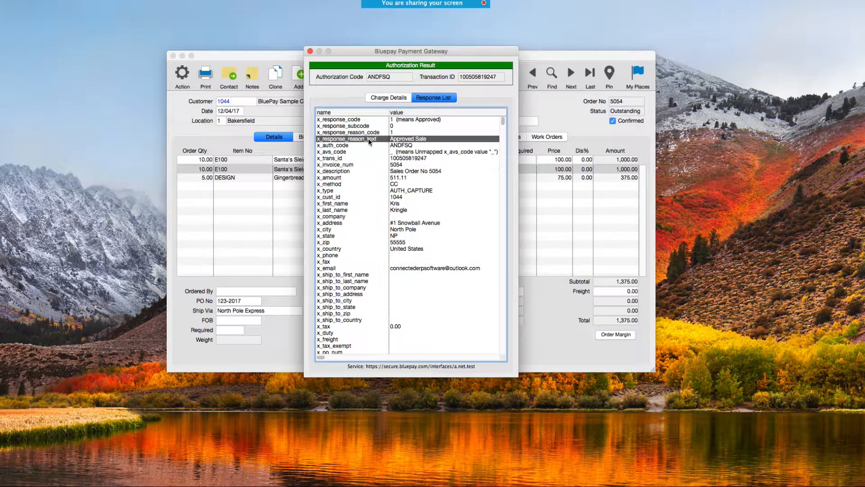
left_click(390, 98)
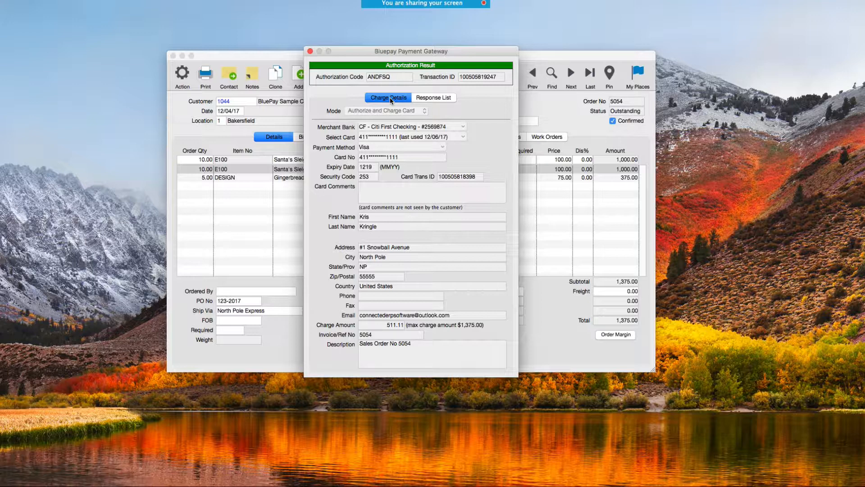
left_click(310, 50)
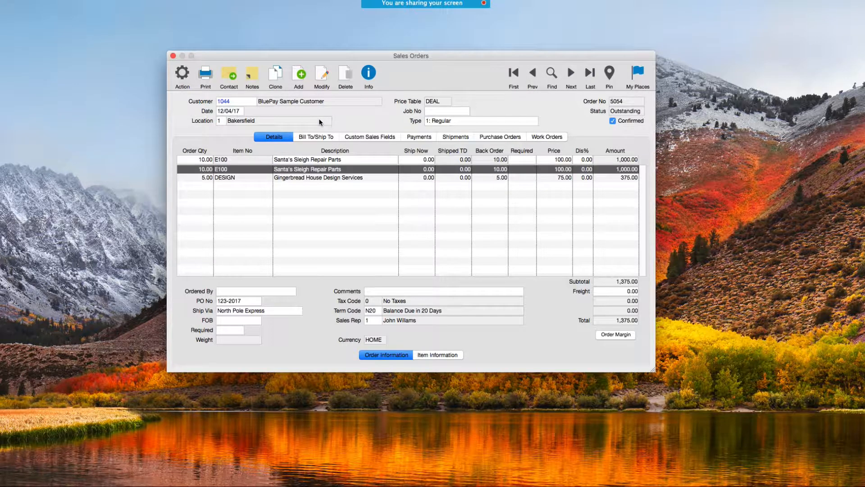
Open the Visa receipt from the sales order's payments and post it, accepting the review warning and proceeding with the posting
left_click(420, 137)
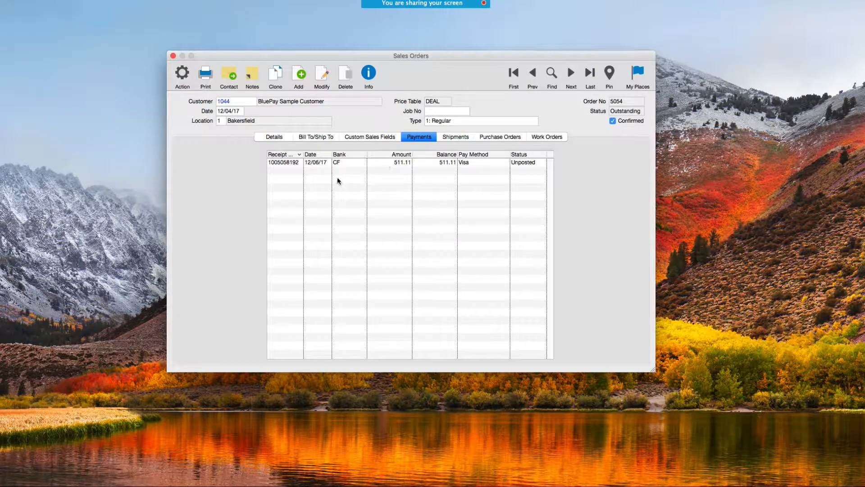
double_click(319, 163)
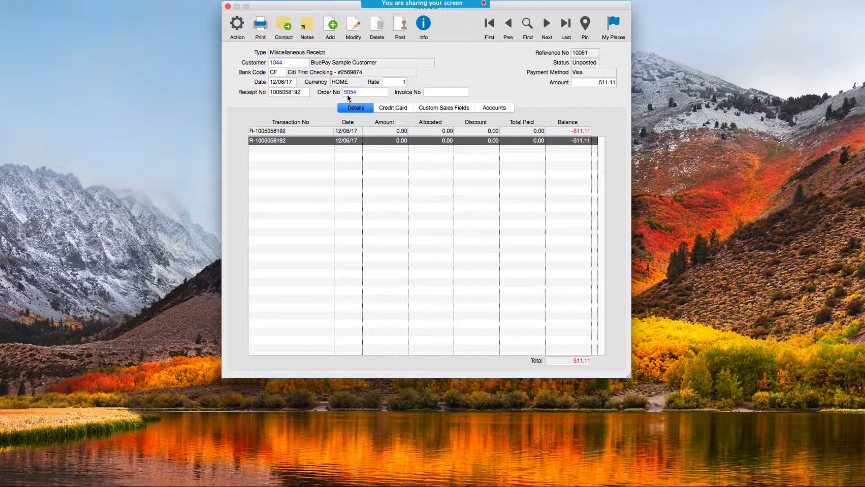
left_click_drag(339, 6, 336, 49)
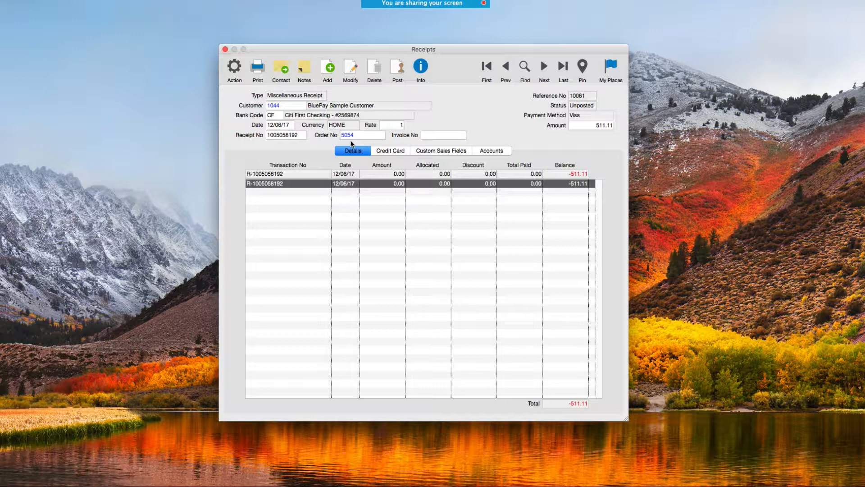
left_click(398, 77)
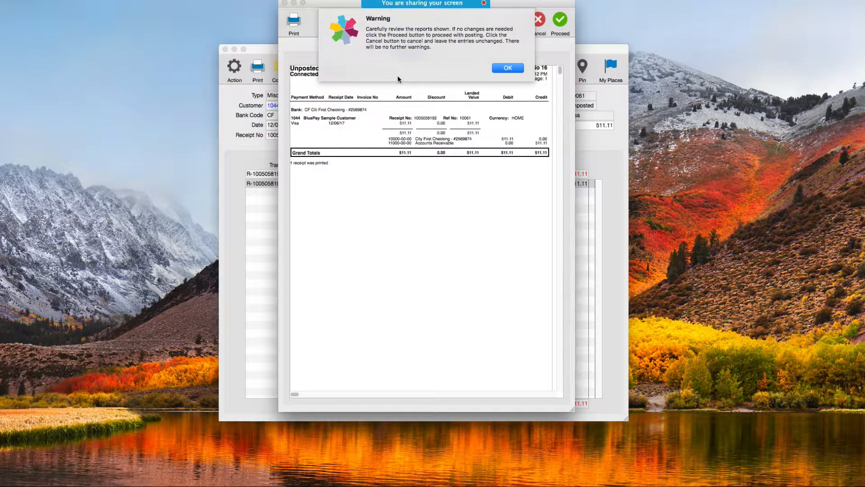
key("Return")
key("Return")
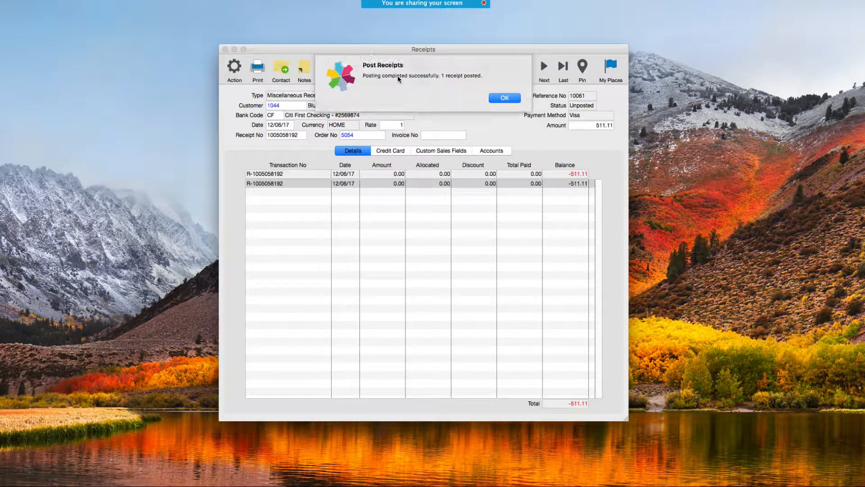
key("Return")
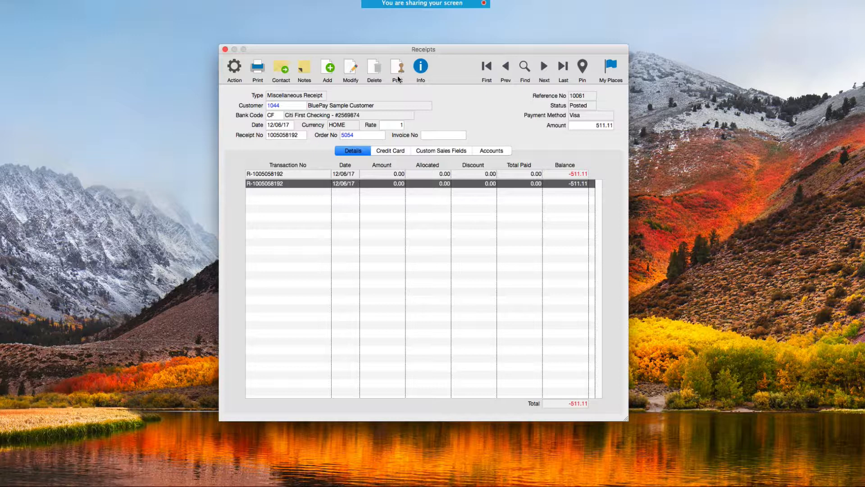
Return to the sales order linked to the receipt and check its shipments and payment status
left_click(347, 135)
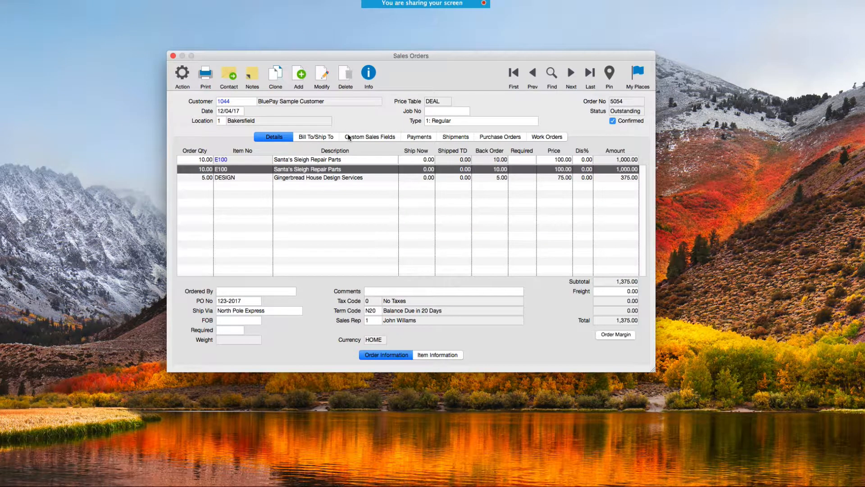
left_click(456, 137)
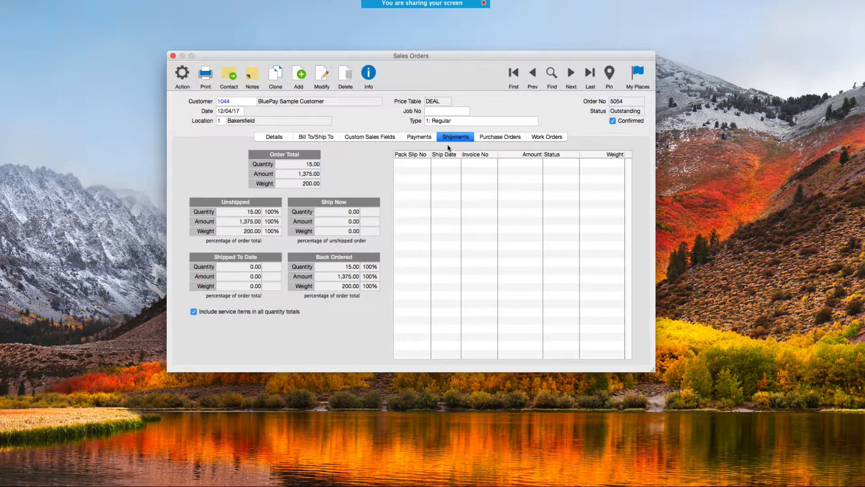
left_click(426, 137)
left_click(427, 161)
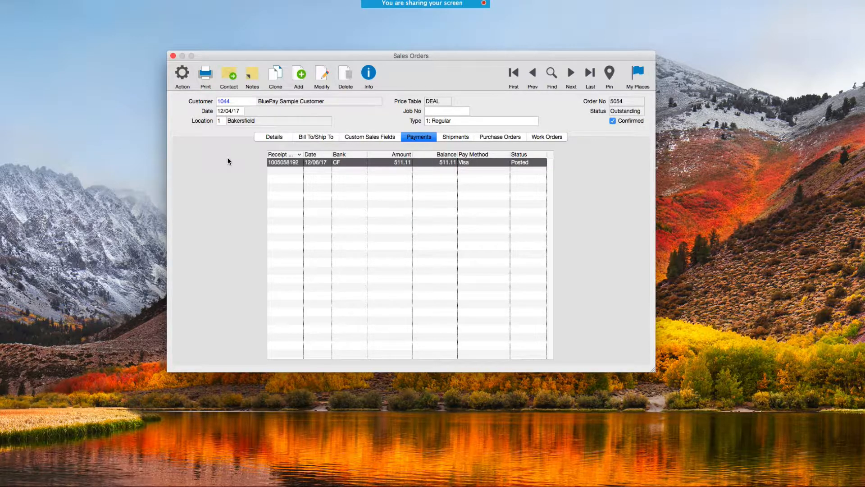
Modify the order details to ship 2 of item E100, Santa's Sleigh Repair Parts, now and save the sales order
left_click(268, 137)
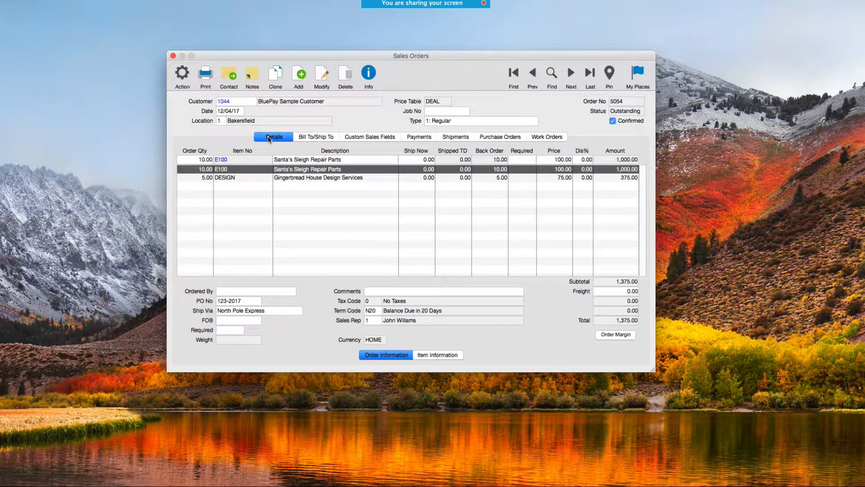
left_click(322, 76)
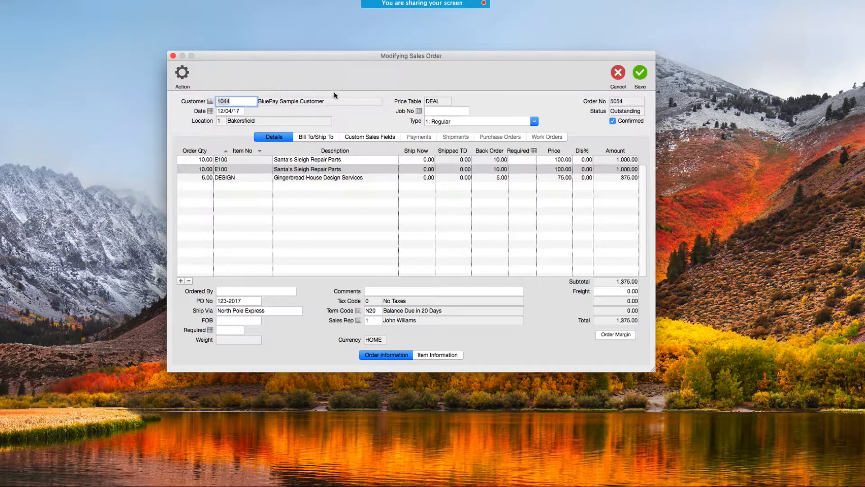
left_click(182, 72)
left_click(417, 163)
left_click(417, 159)
type("2")
key("Return")
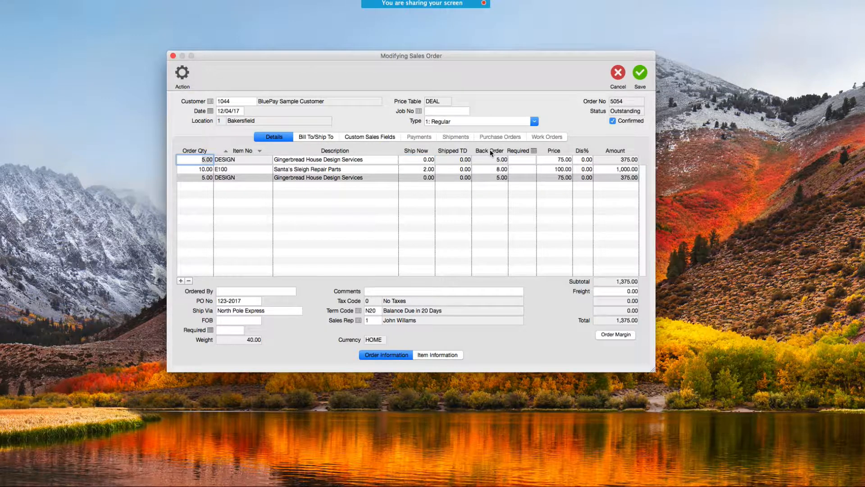
left_click(641, 77)
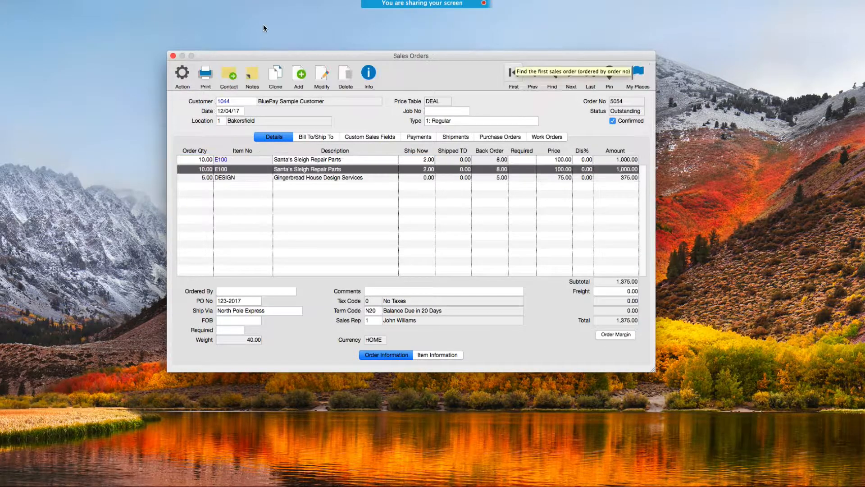
Quick ship the quantities set to ship now on the sales order, without printing any documents
left_click(181, 73)
left_click(204, 142)
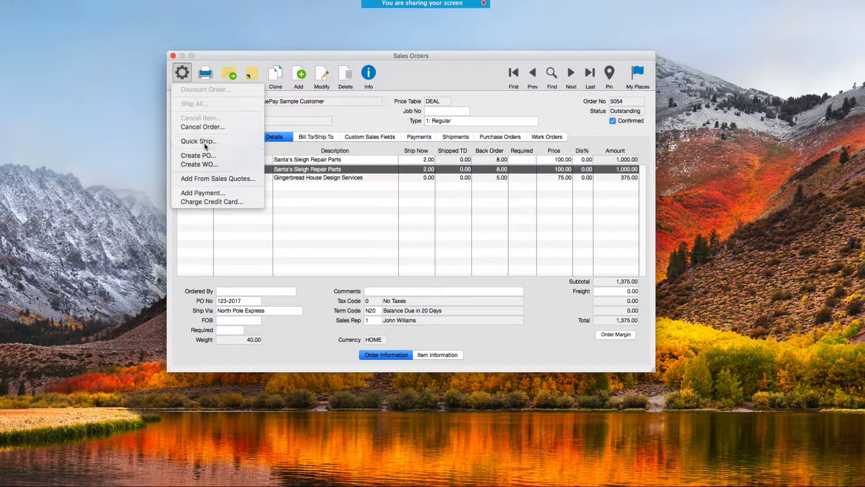
left_click(311, 232)
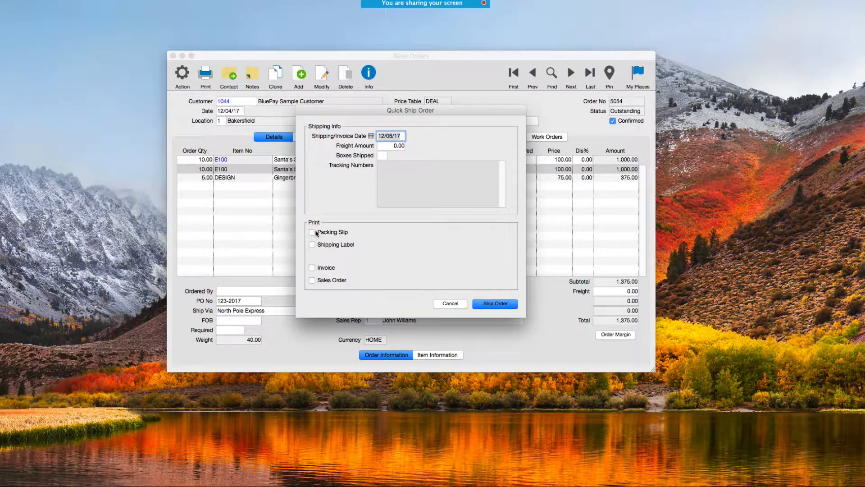
left_click(494, 303)
left_click(491, 159)
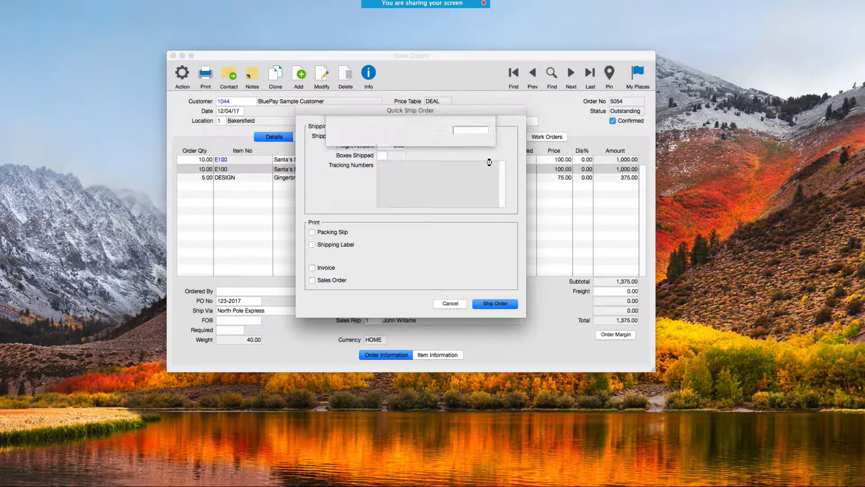
left_click(491, 159)
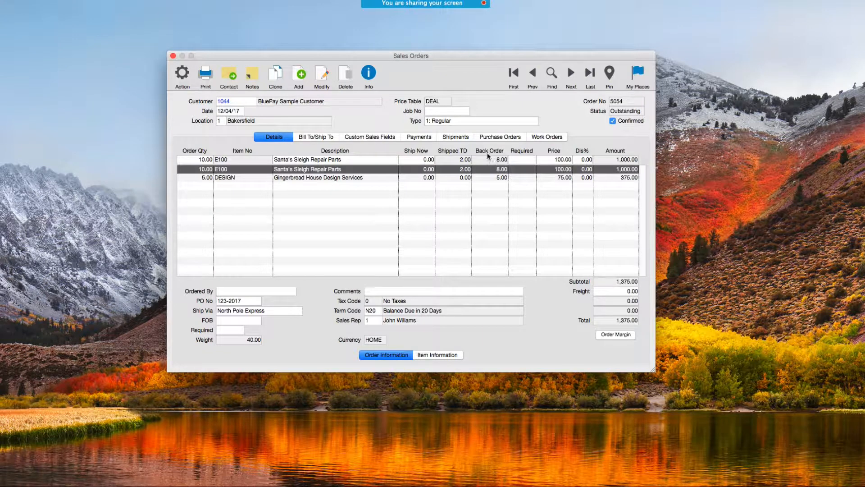
Check the sales order's payments and shipments, and open the account invoice for the new shipment
left_click(422, 139)
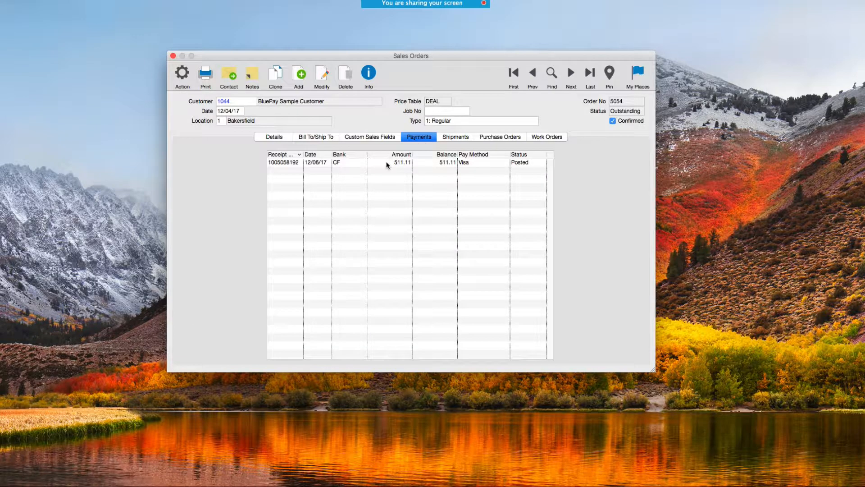
left_click(455, 137)
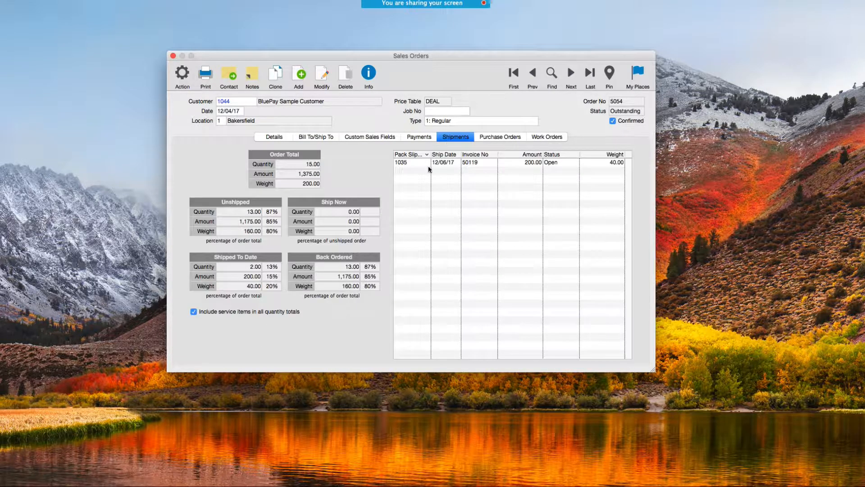
double_click(429, 163)
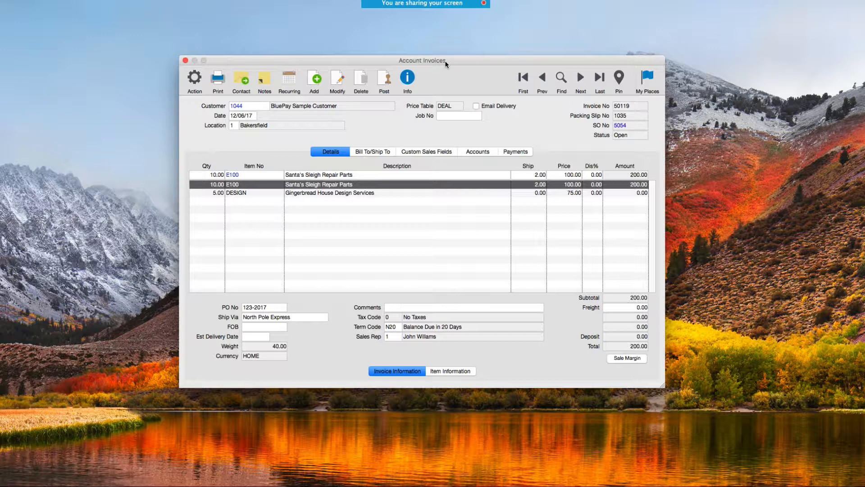
View the credit card charge form for the account invoice without charging, and close the form and the invoice
left_click(202, 89)
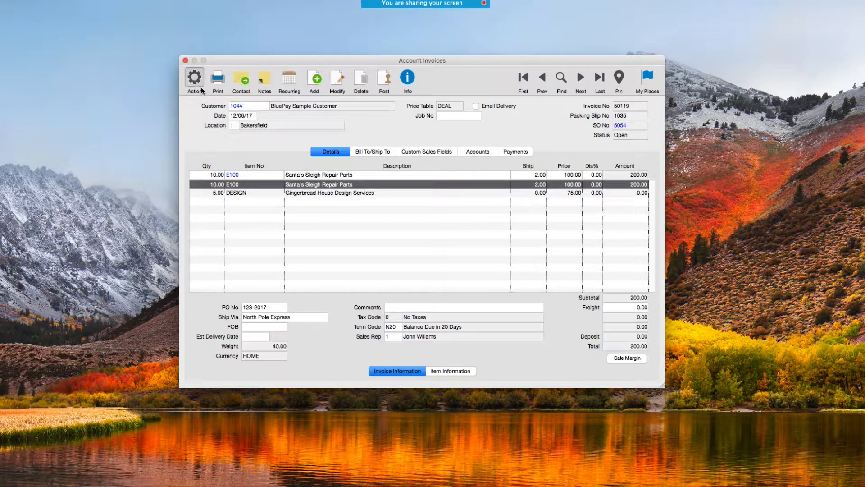
left_click(217, 118)
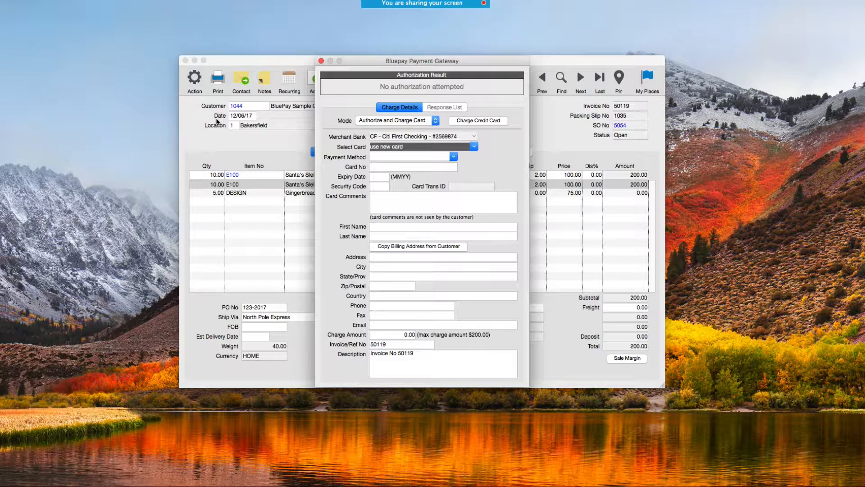
left_click(321, 61)
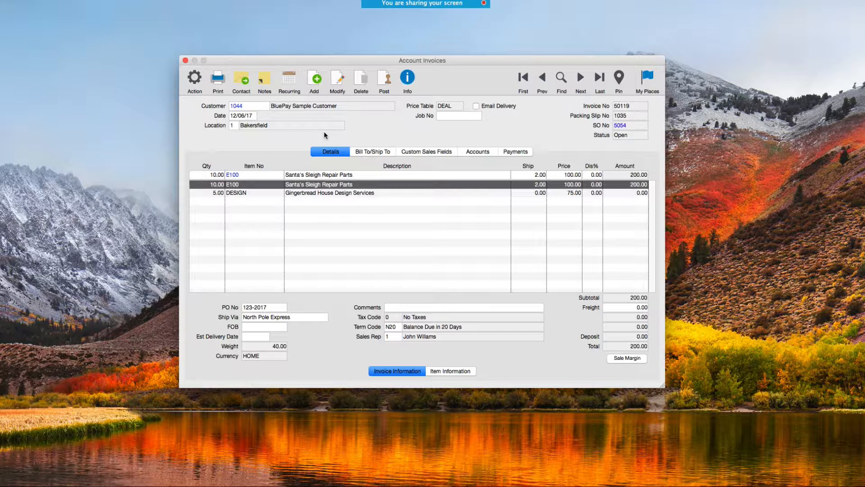
left_click(186, 61)
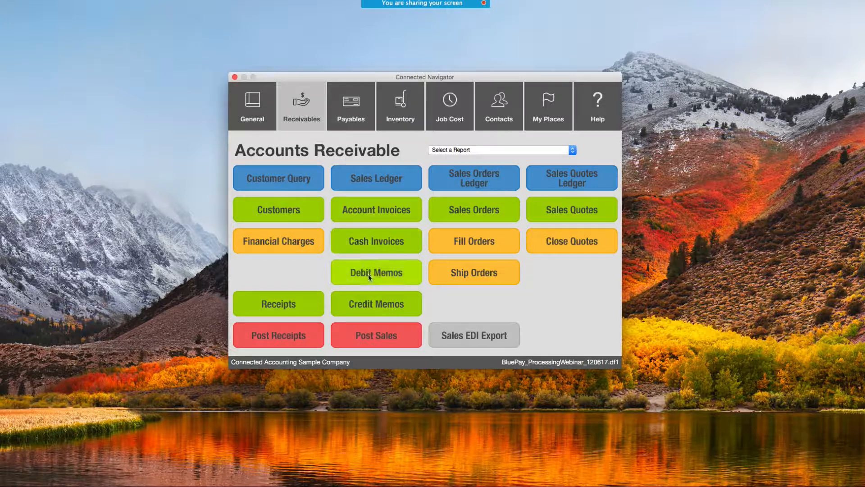
Add a new normal receipt for BluePay Sample Customer in Receipts
left_click(305, 296)
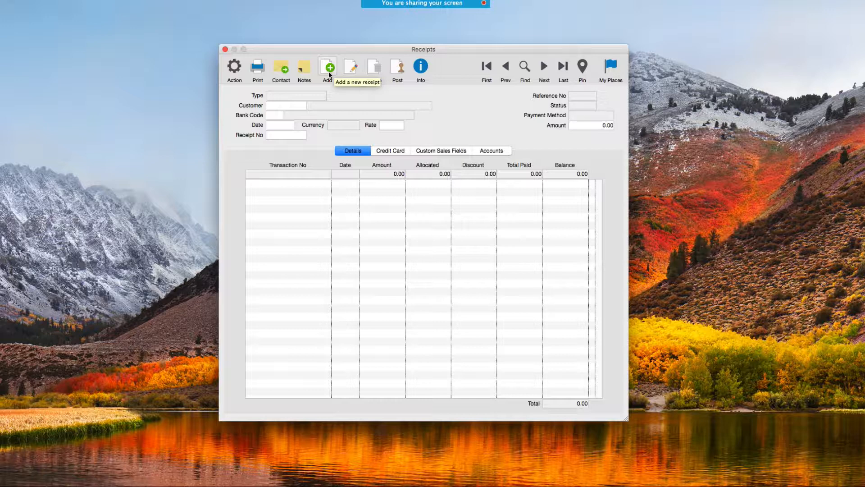
left_click(328, 72)
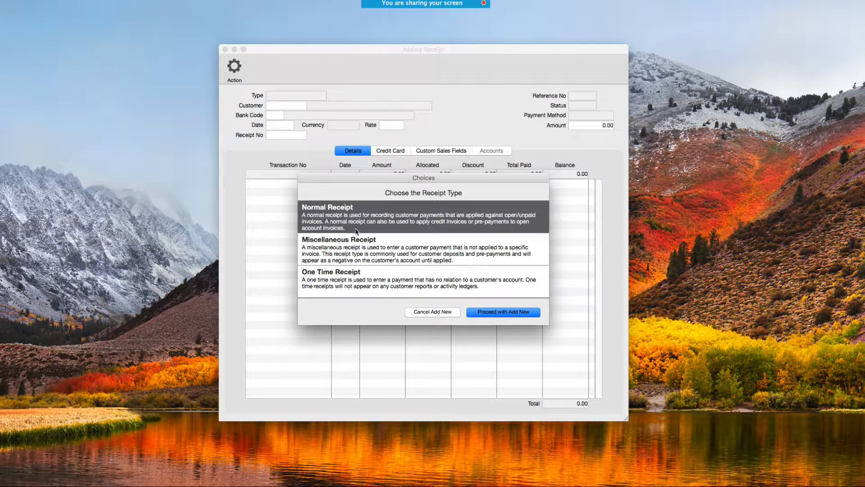
double_click(356, 231)
key("Tab")
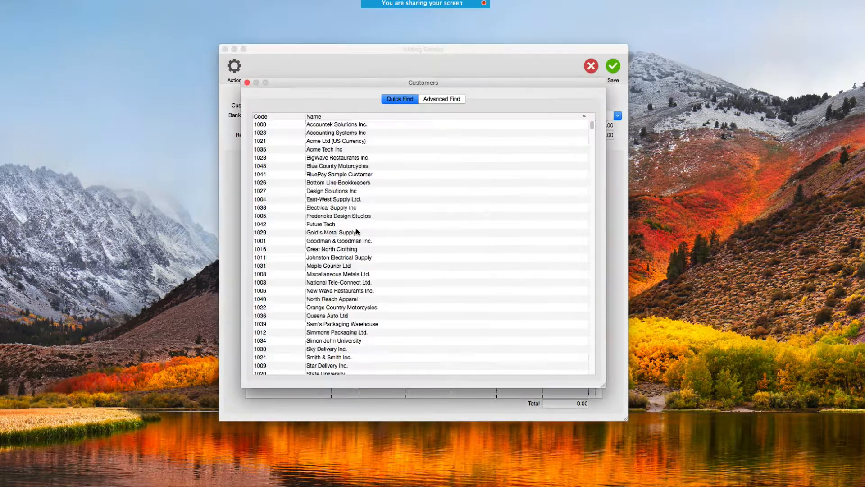
double_click(330, 174)
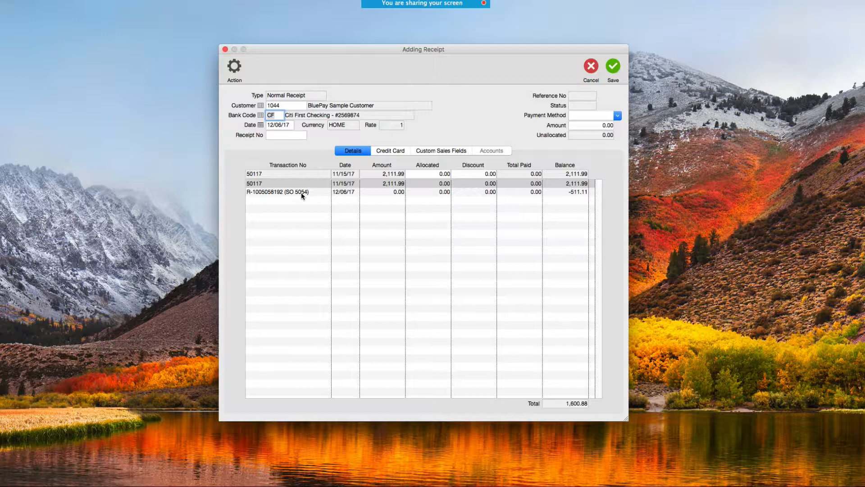
Enter VISA as the receipt number and set the payment method to Visa
key("Tab")
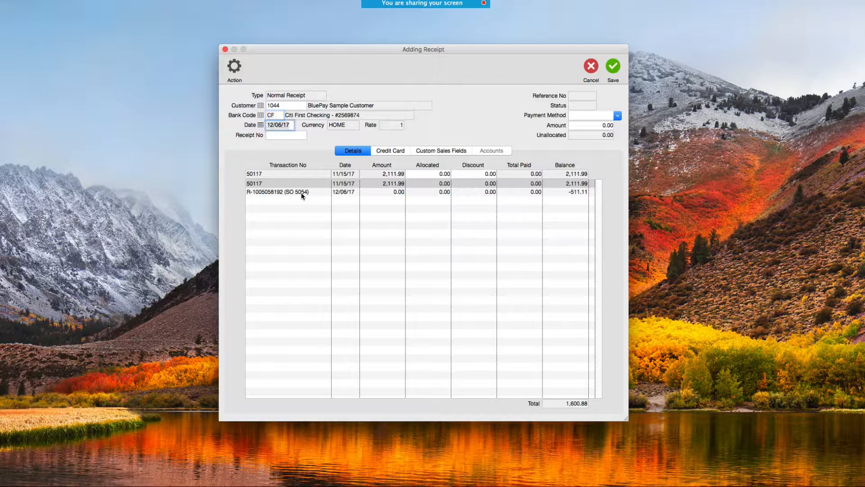
key("Tab")
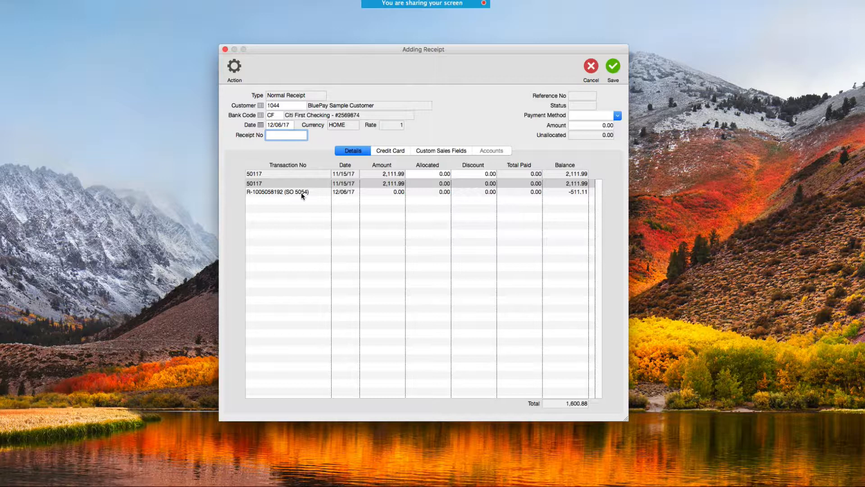
type("VISA")
key("Tab")
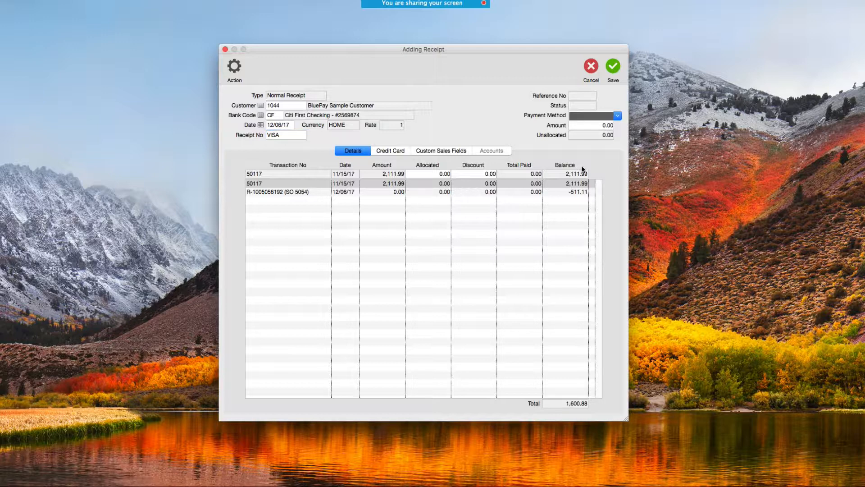
left_click(618, 115)
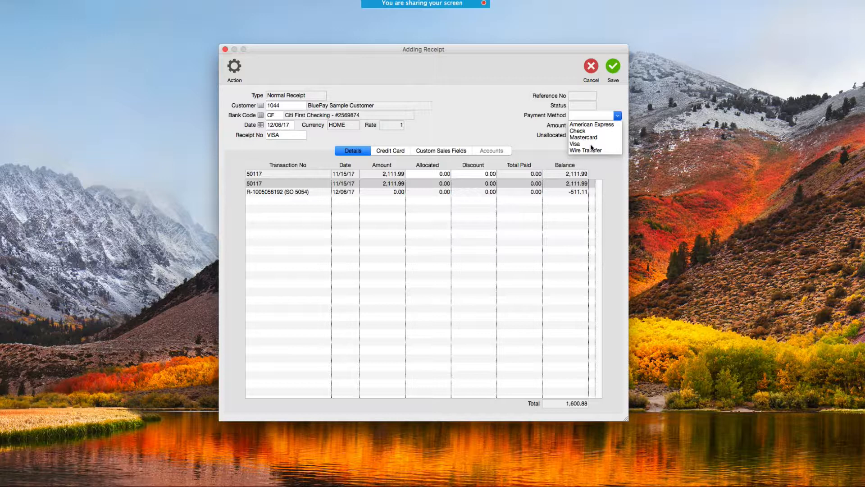
left_click(590, 144)
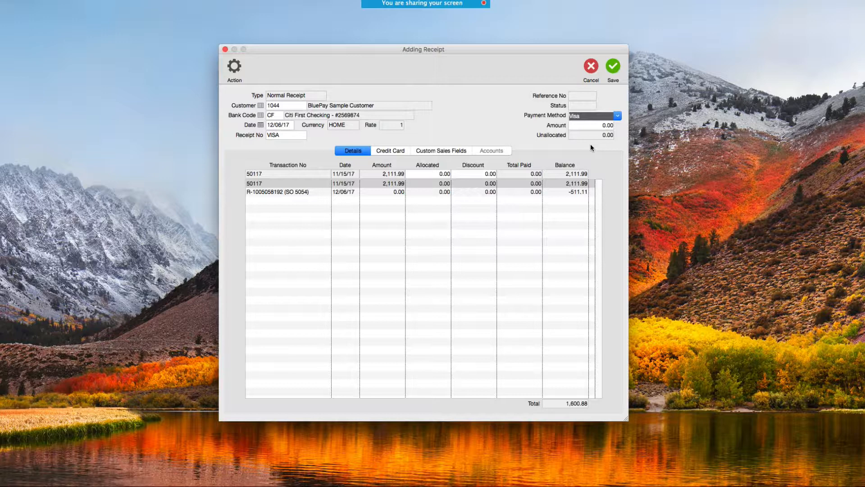
Set the receipt amount to 2111.99, allocate it fully to the 11/15/17 invoice only, and save the receipt
key("Tab")
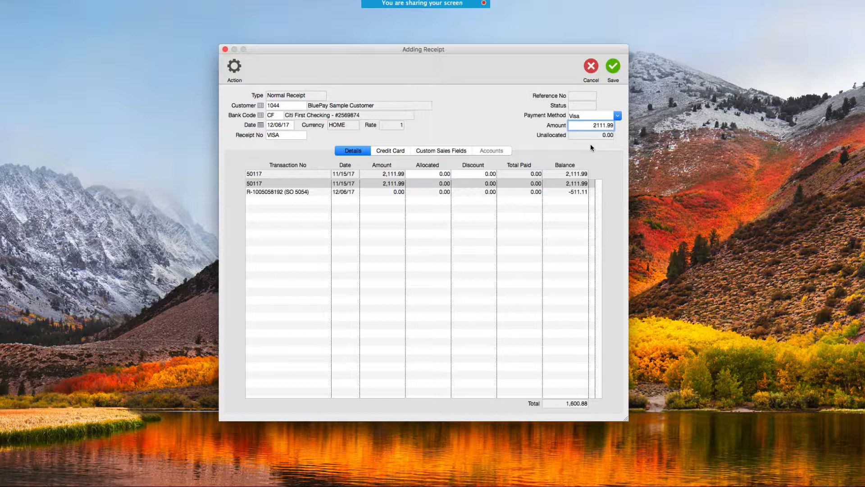
key("Tab")
key("Tab")
key("Tab")
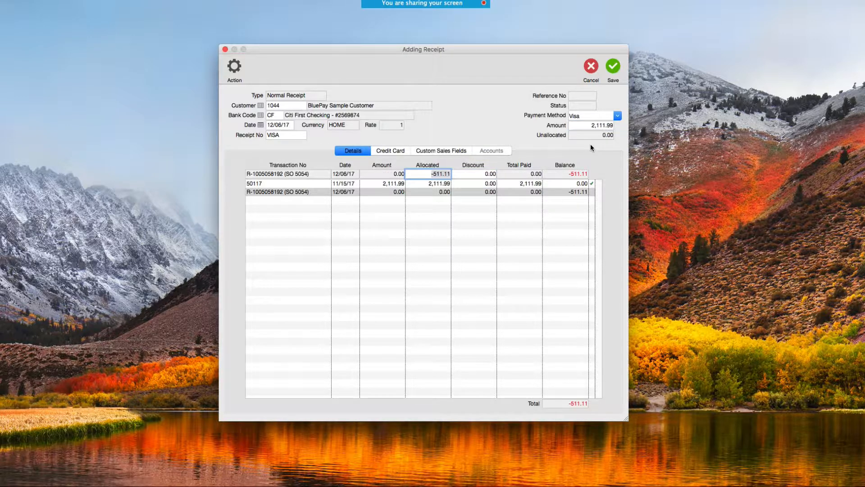
key("Return")
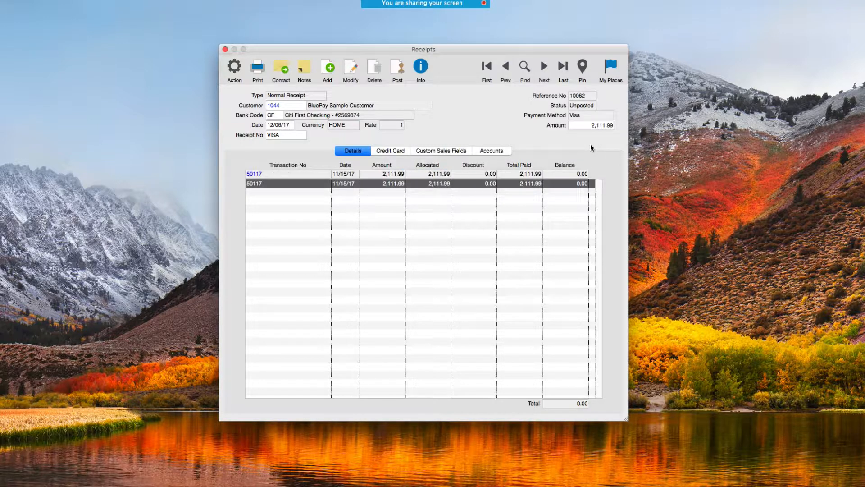
Start a credit card charge for the saved receipt and select the customer's stored card marked as authorized 12/06/17
left_click(389, 151)
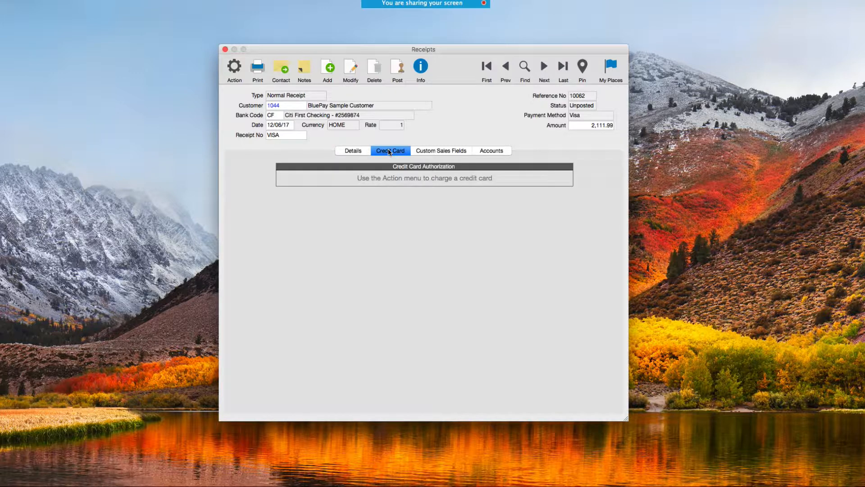
left_click(234, 67)
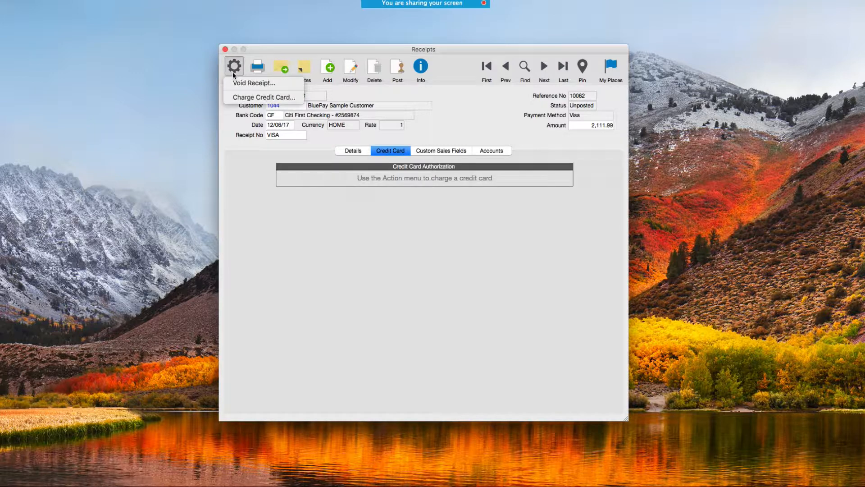
left_click(260, 98)
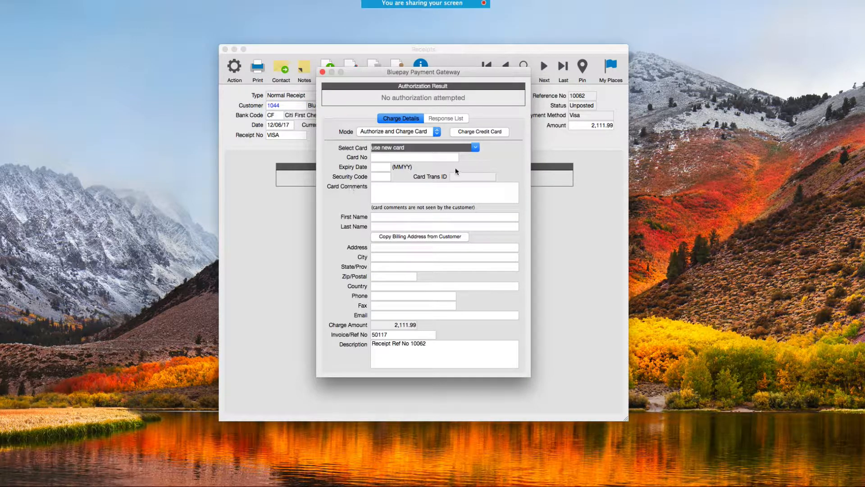
left_click(477, 150)
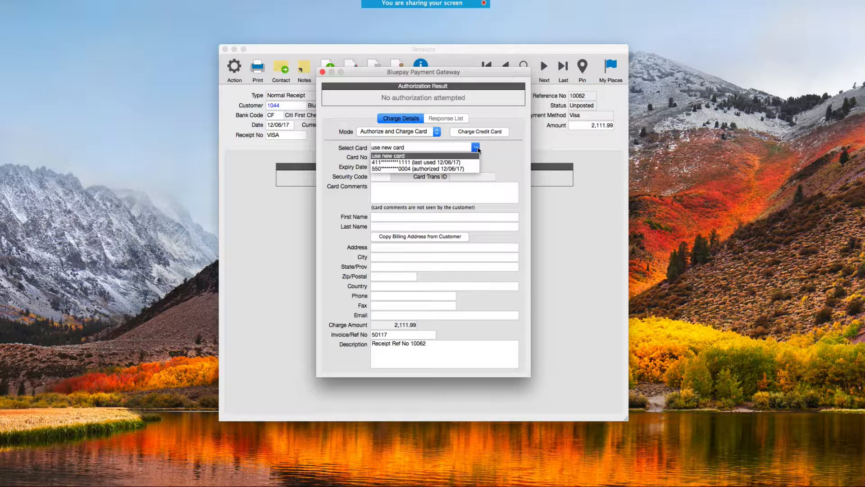
left_click(444, 172)
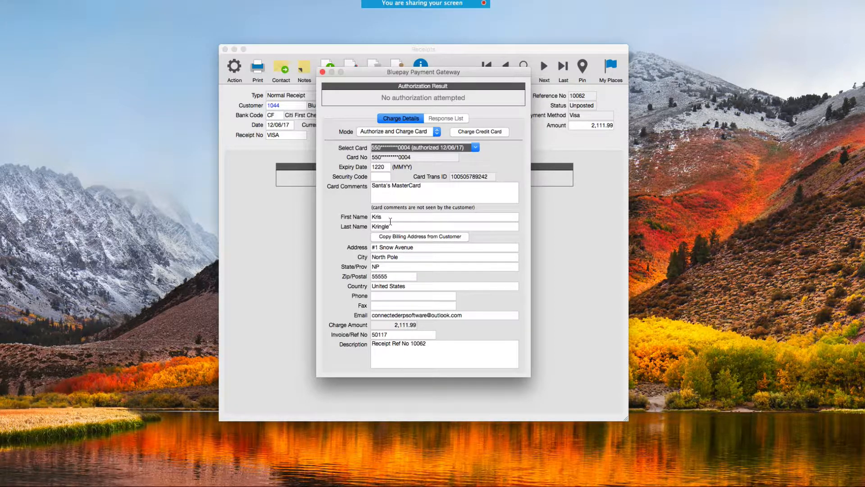
Enter the card's security code and append "- For Invoice Payment" to the charge description
left_click(382, 196)
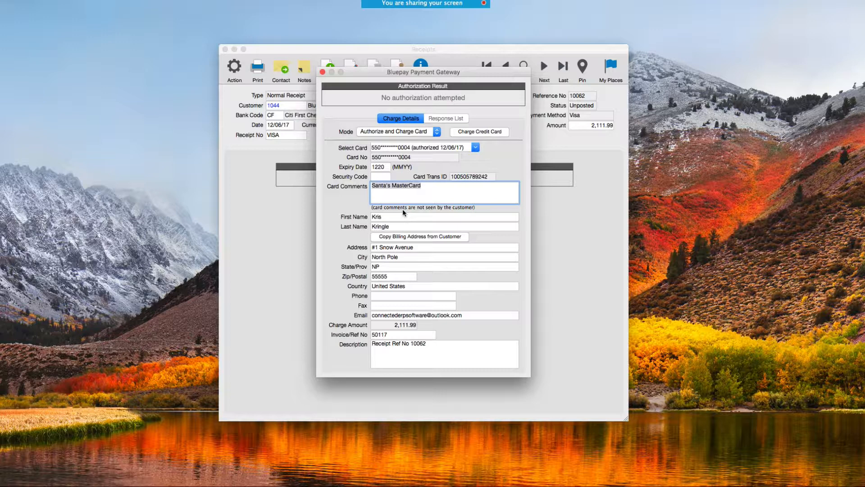
left_click(377, 176)
type("12")
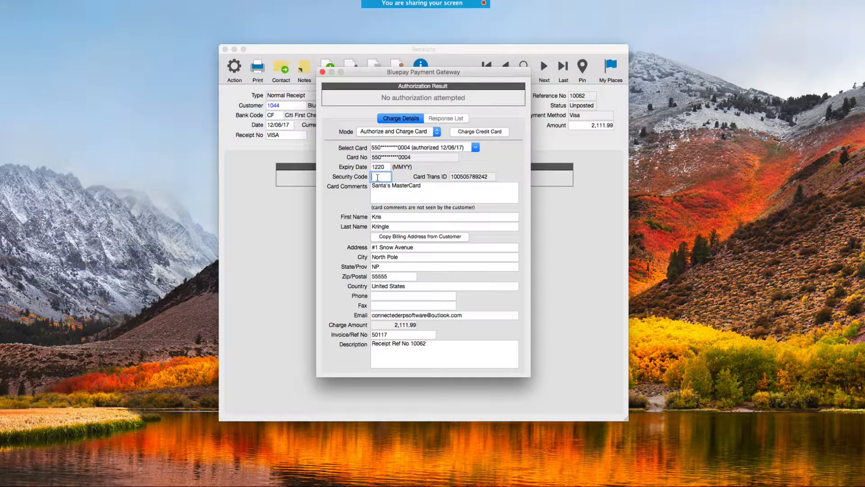
type("3")
key("Tab")
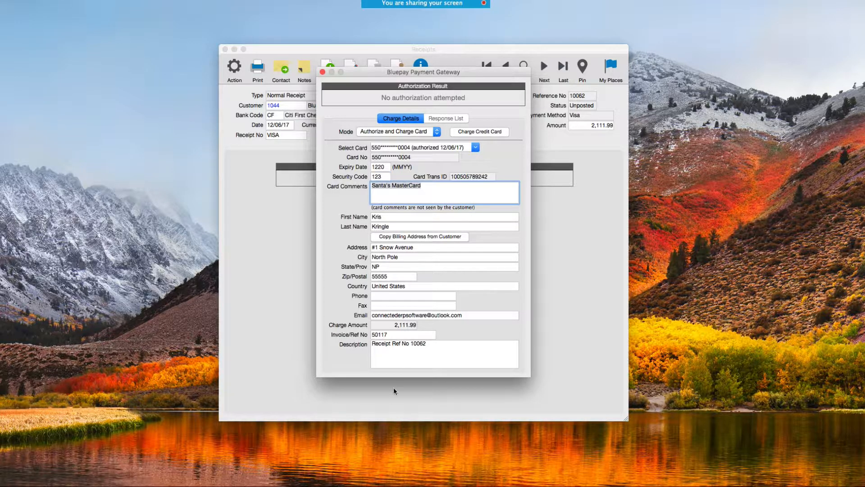
left_click(391, 367)
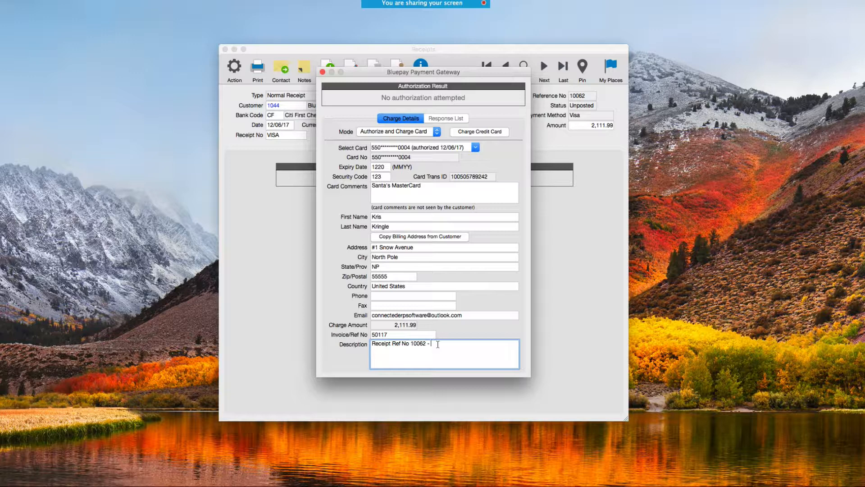
type("For Invoice Payment")
Authorize and charge the card, acknowledge the authorization result, and view the gateway's response list
left_click(494, 131)
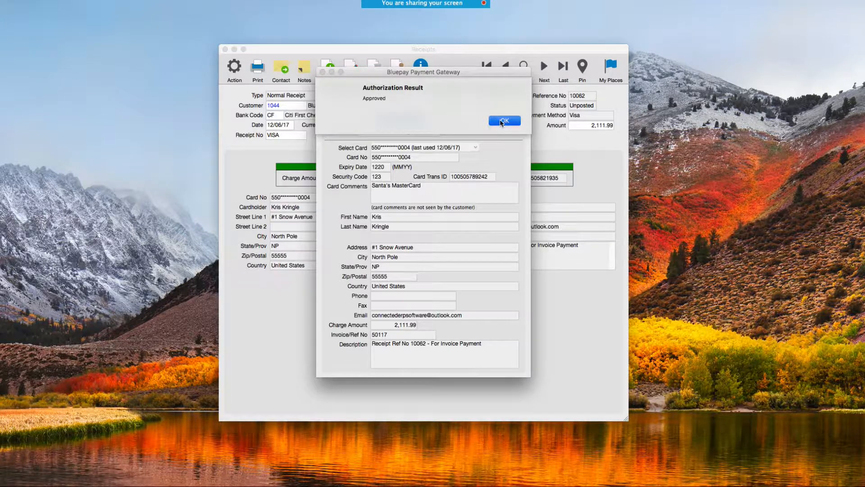
left_click(500, 121)
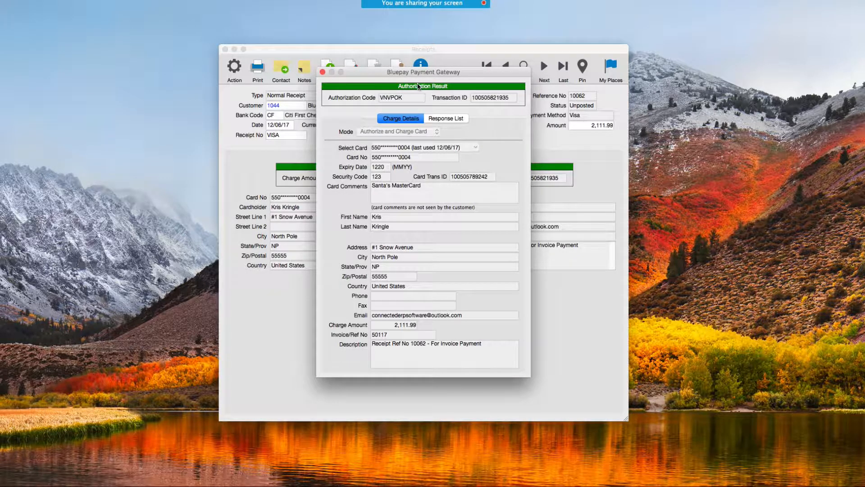
left_click(444, 119)
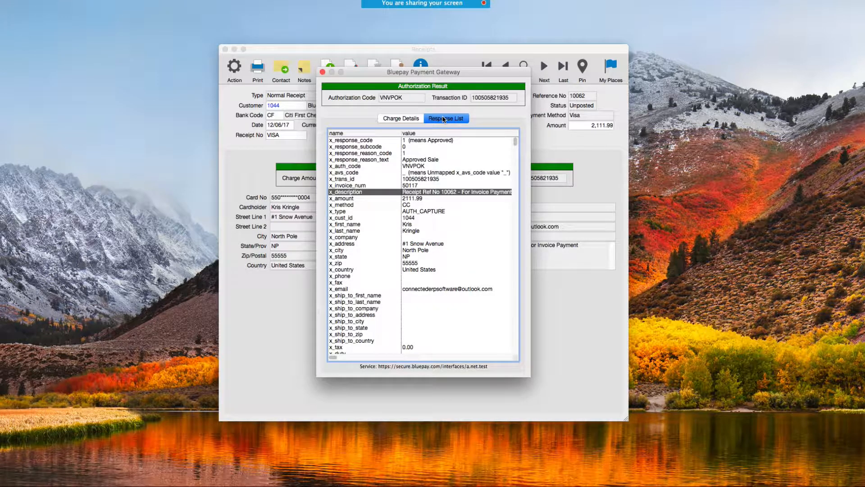
Review the charge details of the authorized payment and close the Bluepay Payment Gateway window
left_click(409, 119)
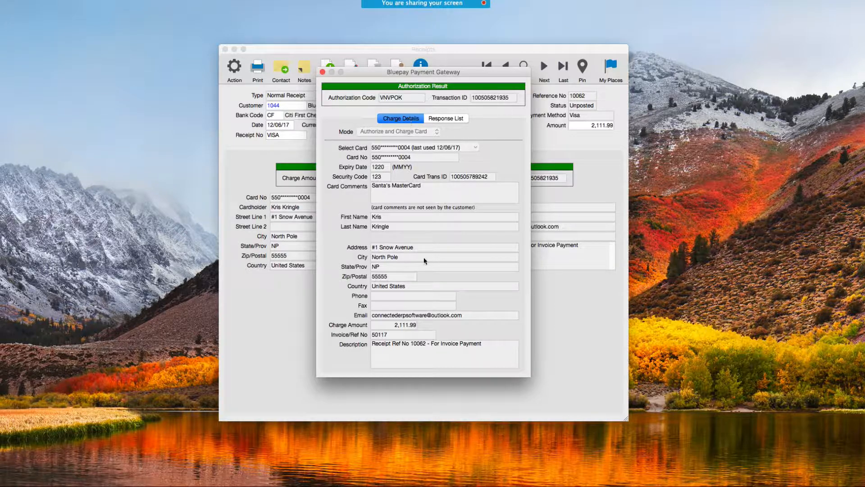
left_click(322, 73)
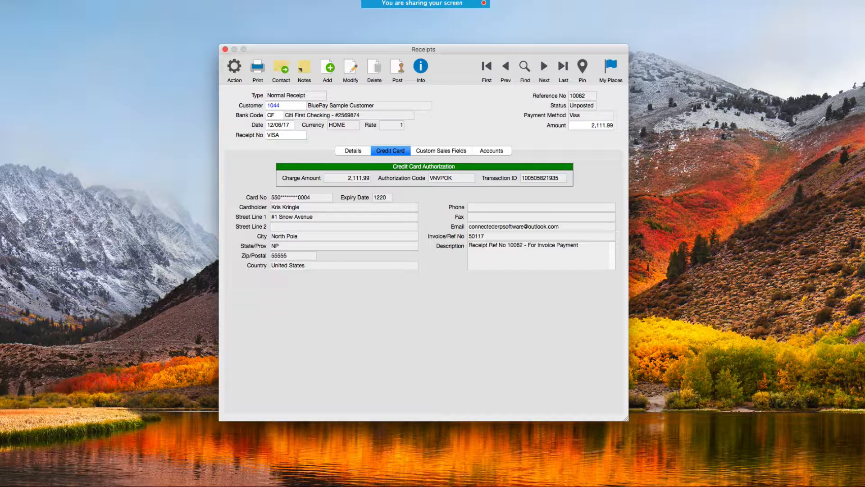
Open the program preferences, check the available email client choices, and accept the dialog
left_click(36, 4)
left_click(39, 18)
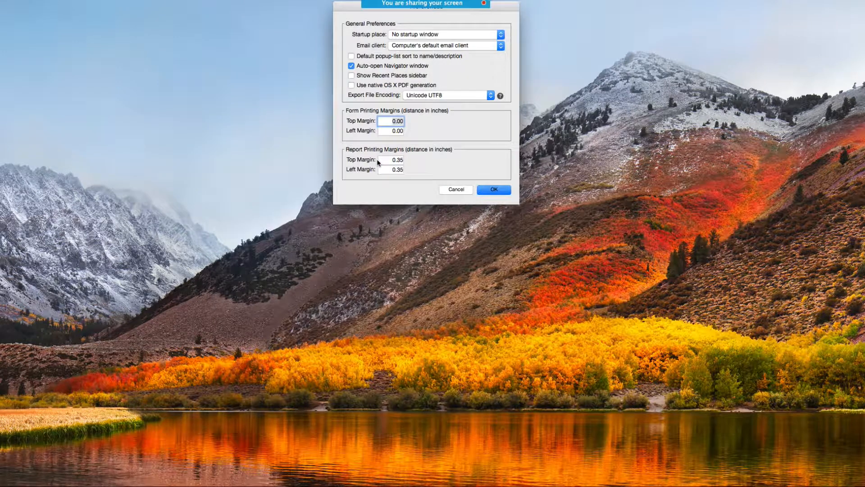
left_click(437, 46)
left_click(437, 45)
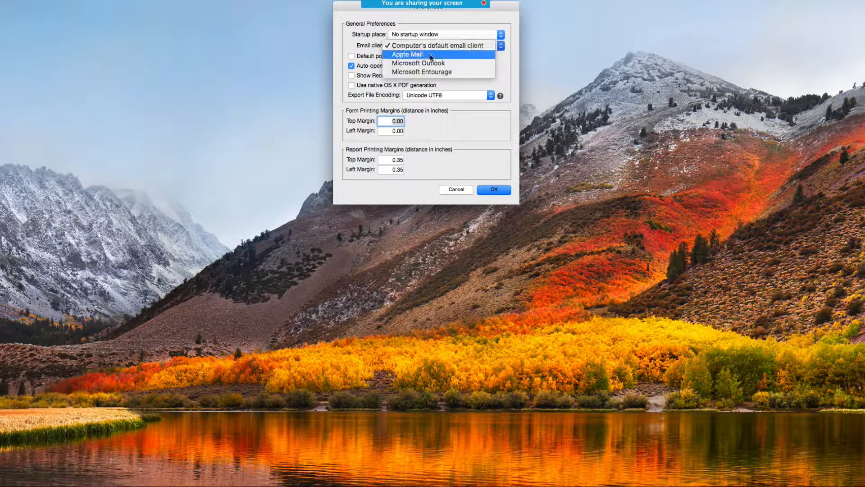
left_click(489, 189)
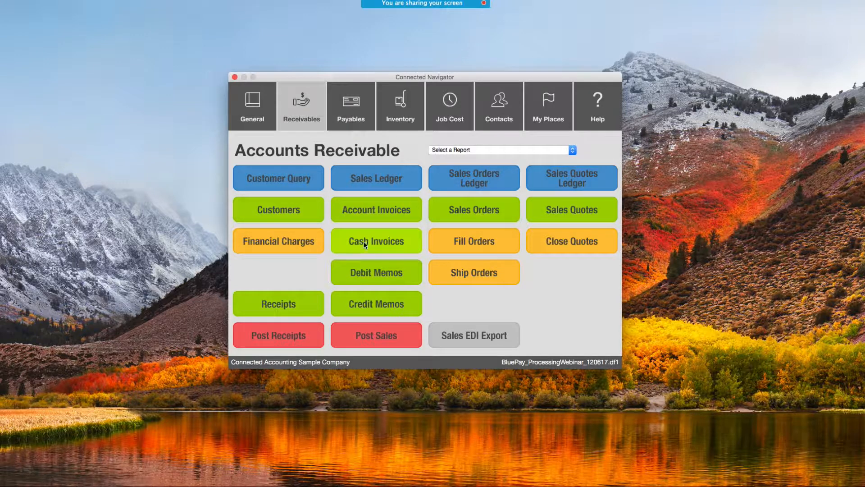
Open Receipts from Accounts Receivable and show the last receipt's credit card details
left_click(295, 308)
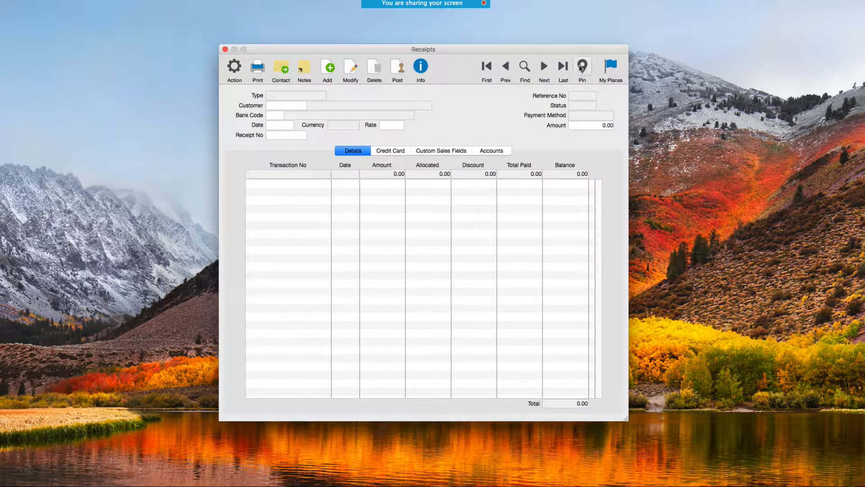
left_click(562, 72)
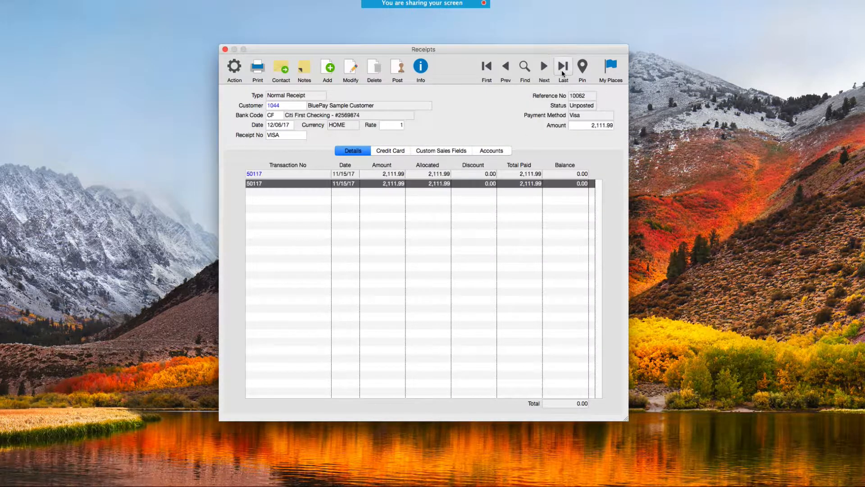
left_click(387, 151)
Print the receipt to Preview and widen the preview window for easier reading
left_click(257, 67)
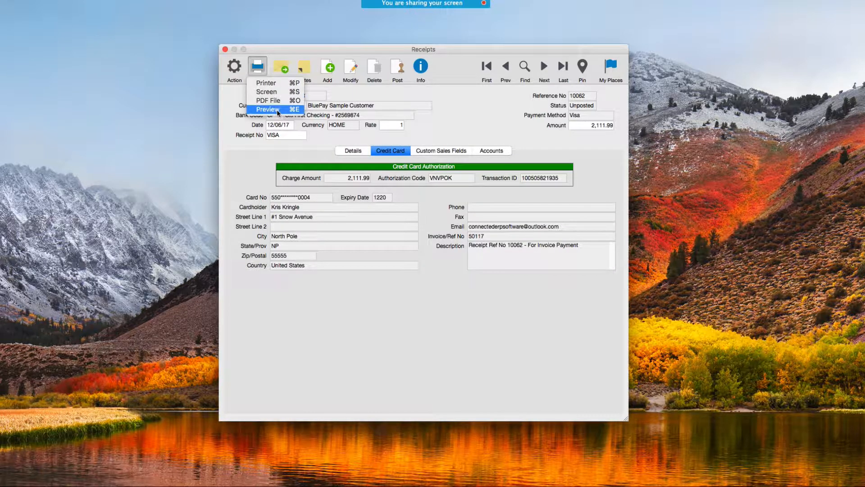
left_click(277, 111)
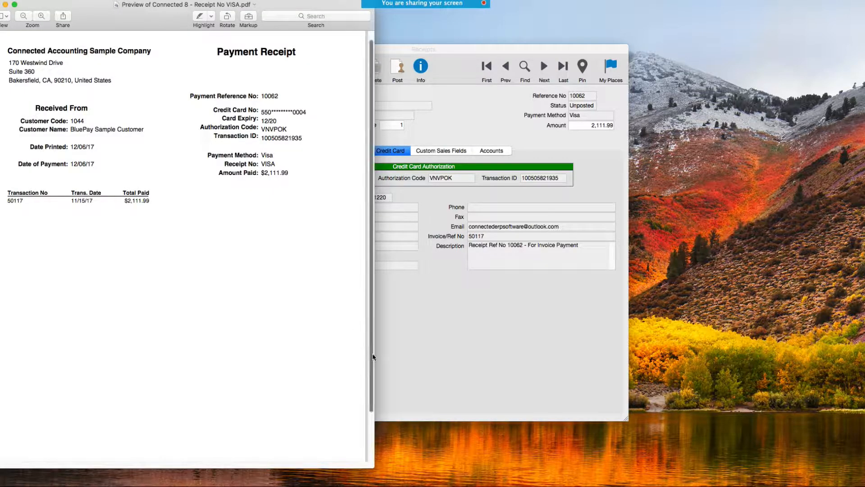
left_click_drag(374, 355, 441, 354)
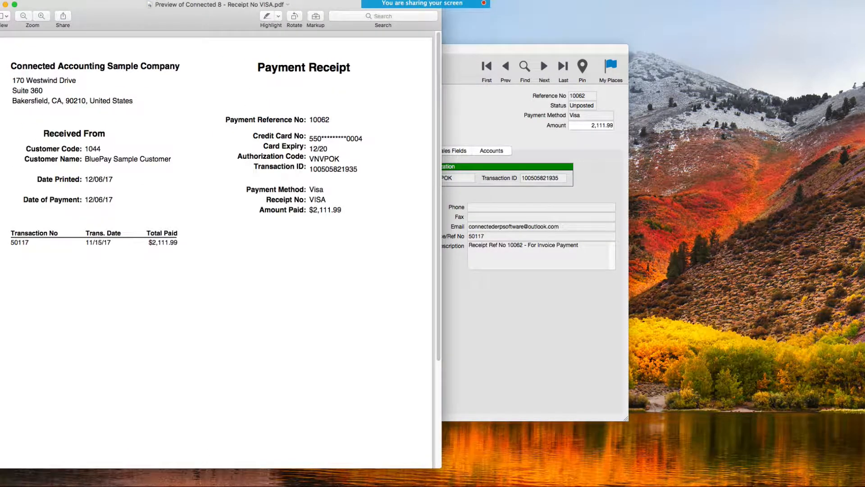
left_click_drag(160, 15, 161, 20)
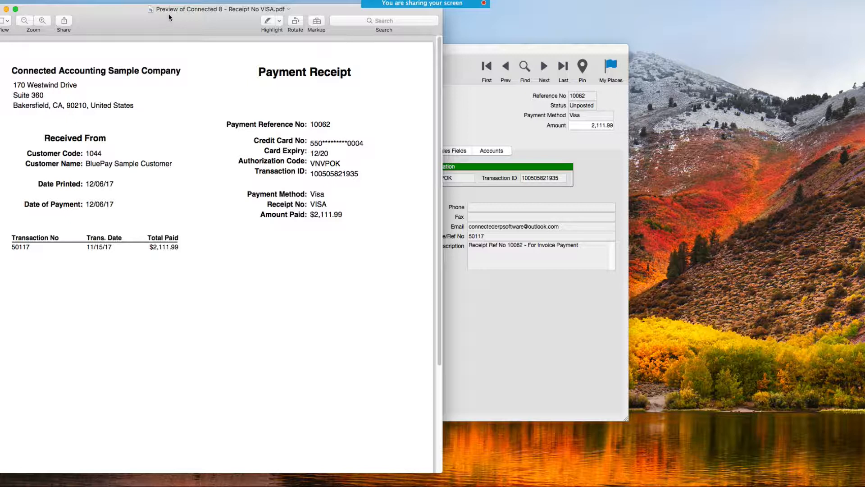
Examine the card, transaction number and total paid details on the Payment Receipt, and close its preview
left_click_drag(323, 143, 305, 144)
left_click_drag(371, 144, 348, 145)
left_click_drag(179, 245, 149, 247)
left_click_drag(10, 248, 23, 247)
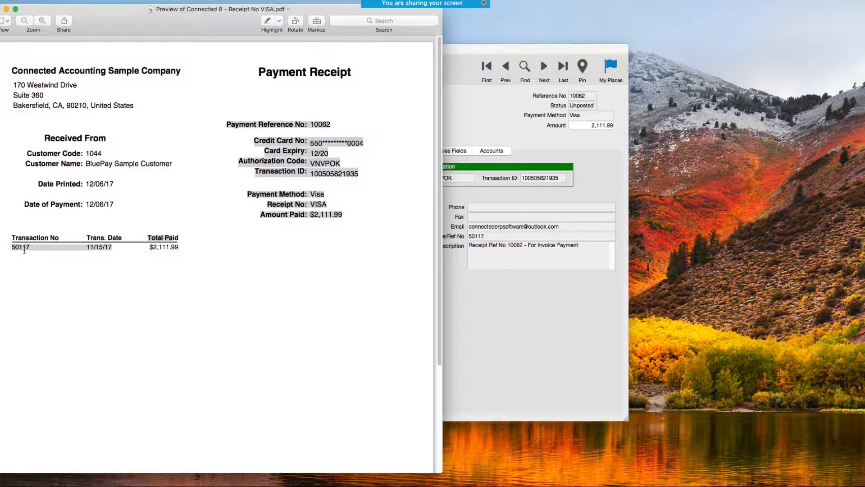
left_click(102, 289)
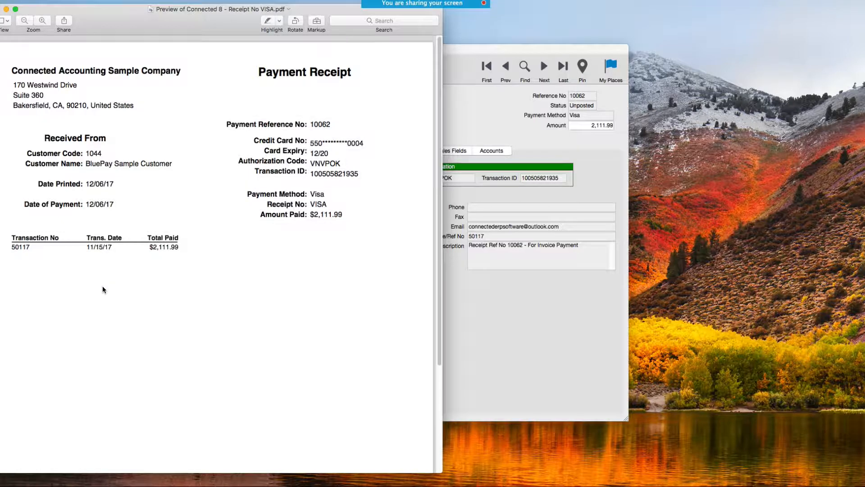
key("super+w")
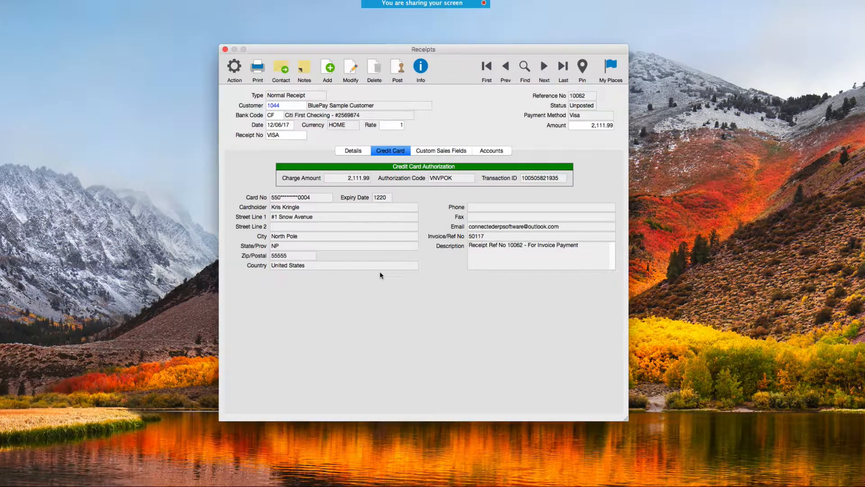
Address an email message to the customer's primary contact and attach the PDF of the receipt
left_click(281, 77)
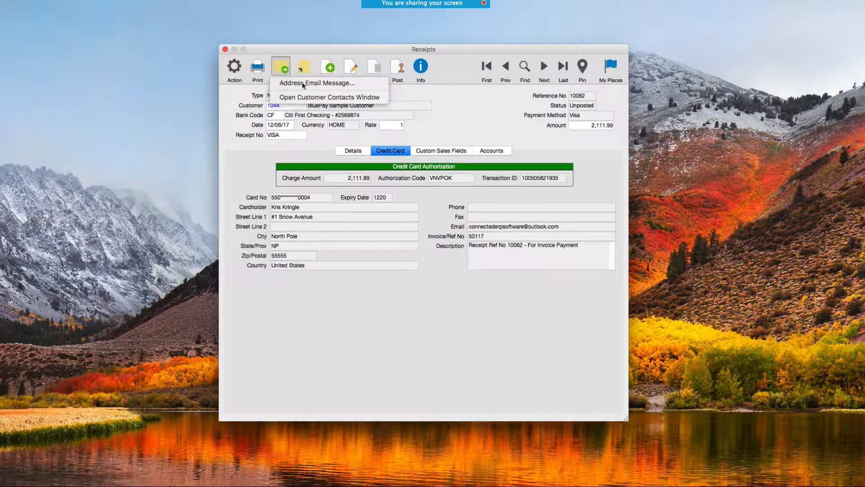
left_click(303, 83)
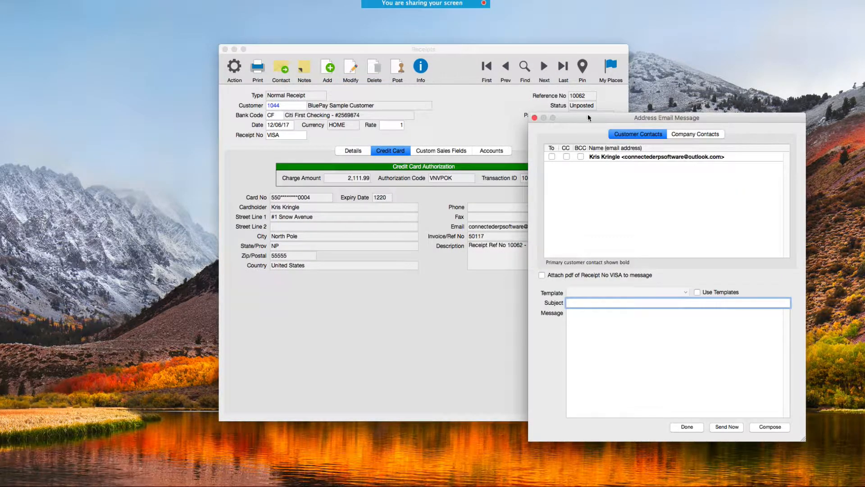
left_click_drag(582, 118, 380, 141)
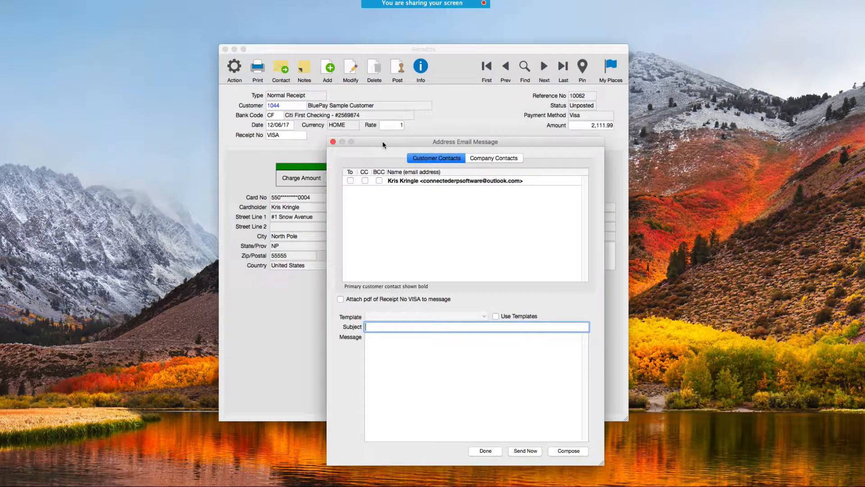
left_click(350, 181)
left_click(340, 298)
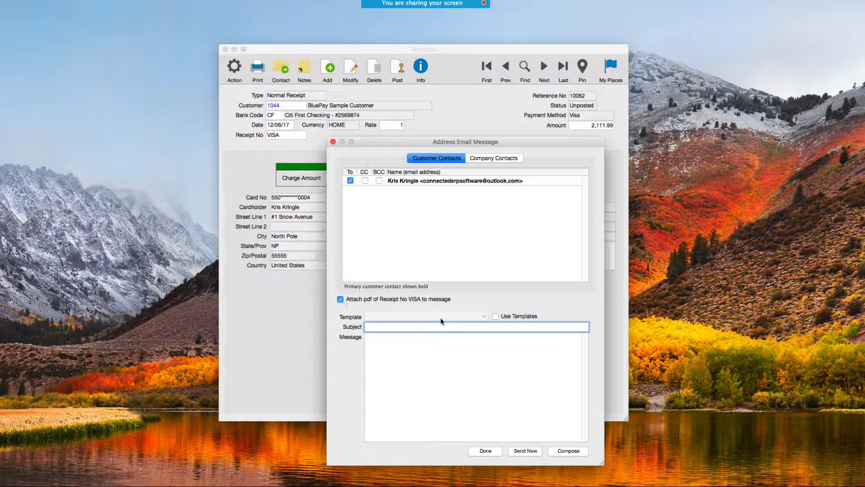
Turn on email templates for the message, check the template choices, and compose the message in Mail
left_click(495, 316)
left_click(484, 317)
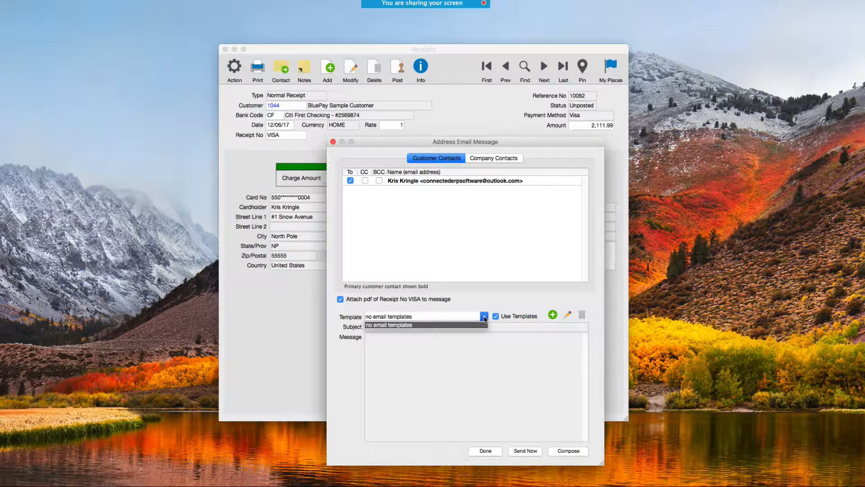
left_click(517, 308)
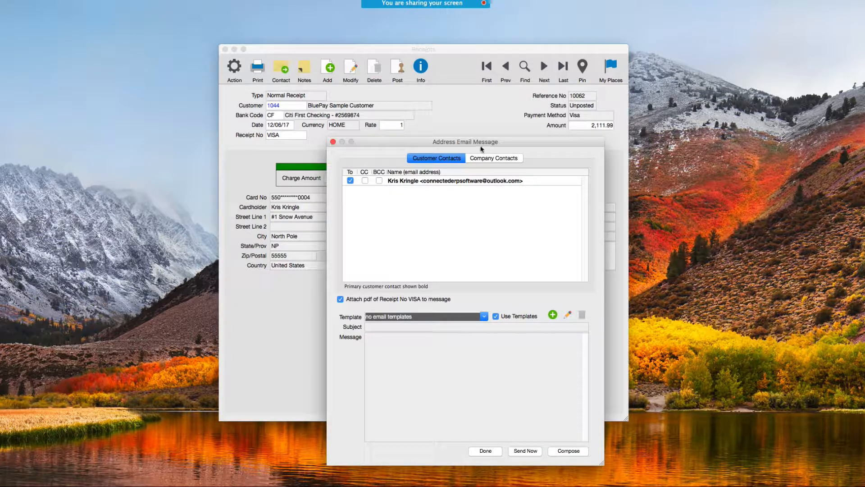
left_click_drag(480, 149, 499, 71)
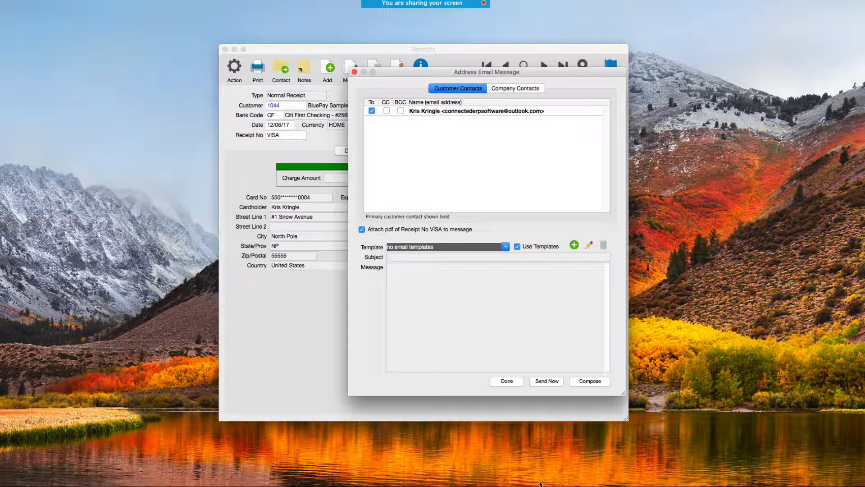
left_click(591, 384)
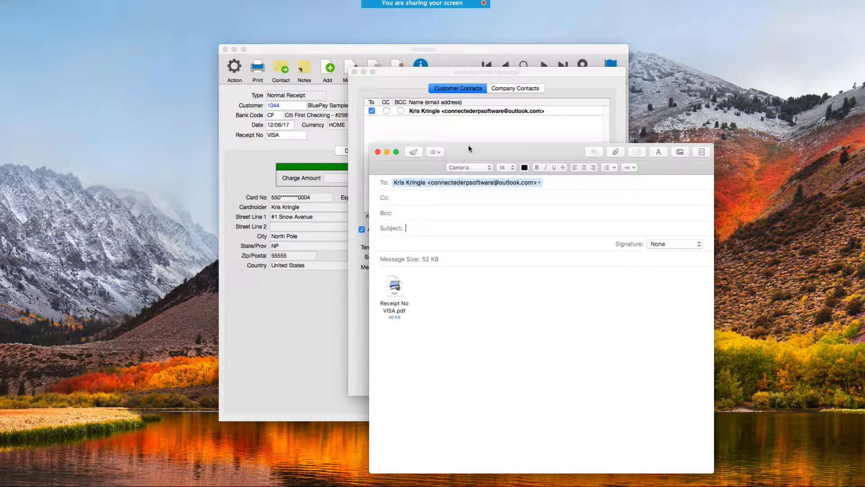
Open the receipt PDF attached to the composed email to check it, and close it again
left_click_drag(469, 144, 518, 90)
mouse_move(446, 241)
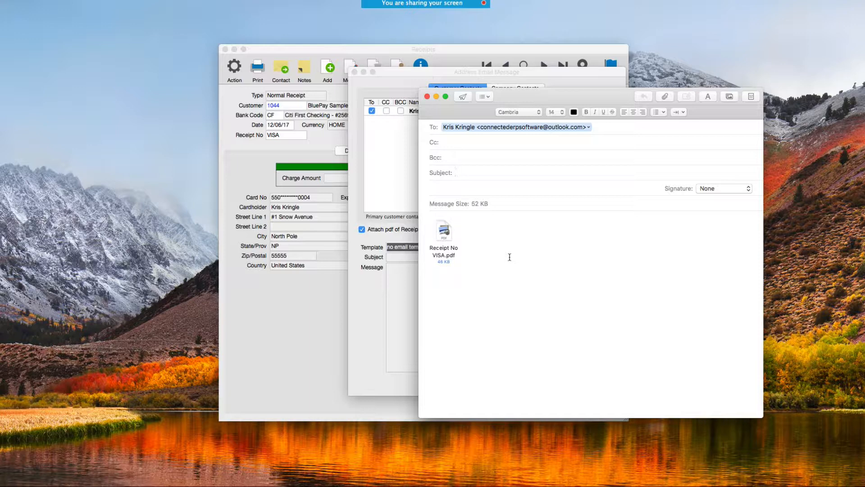
left_click(444, 240)
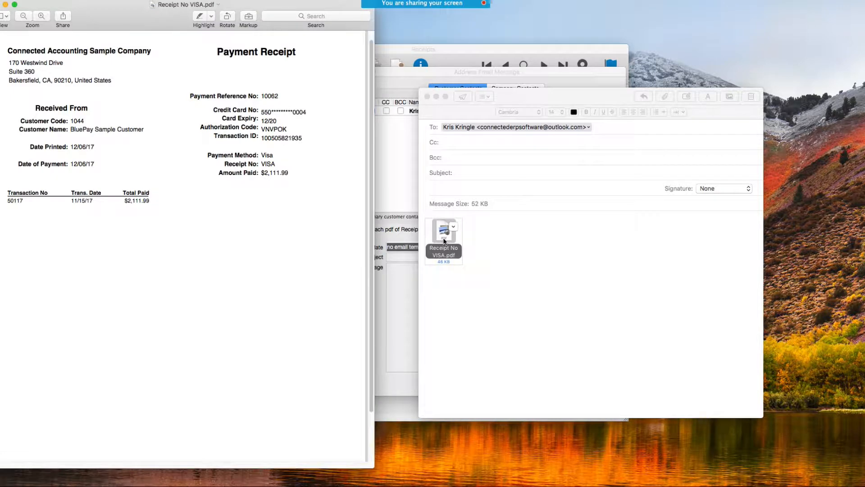
key("super+w")
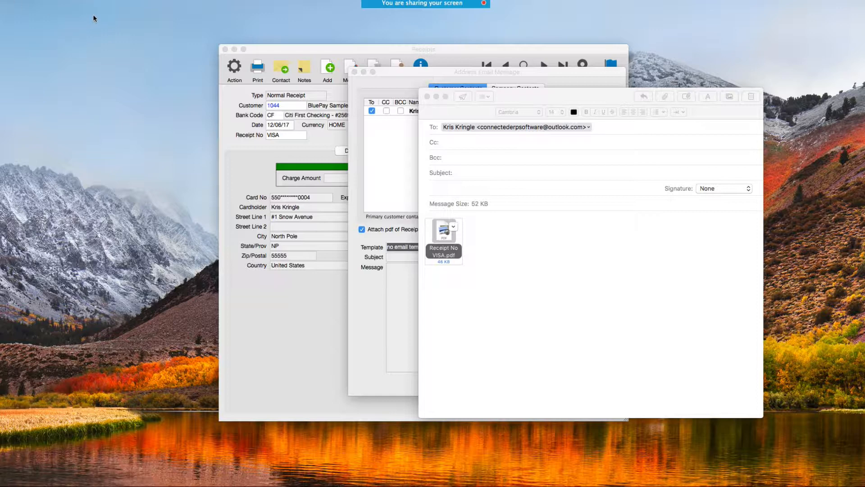
Discard the email draft without saving and finish addressing the message
left_click(428, 97)
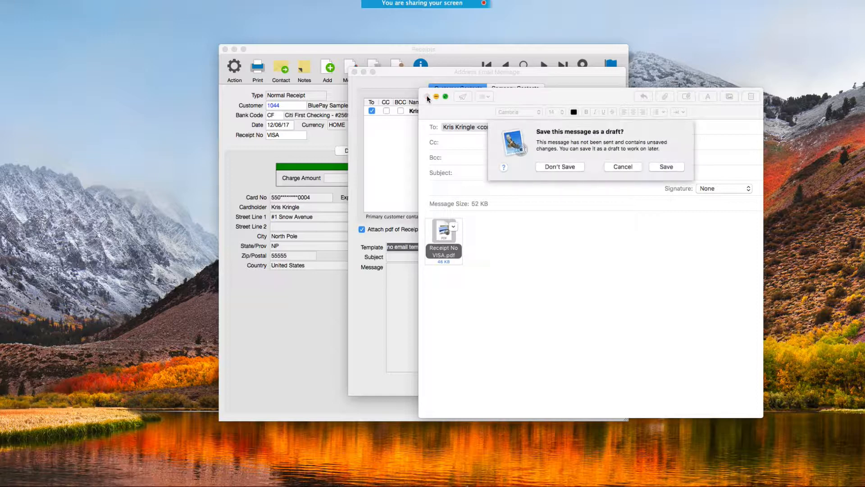
left_click(550, 167)
left_click(508, 385)
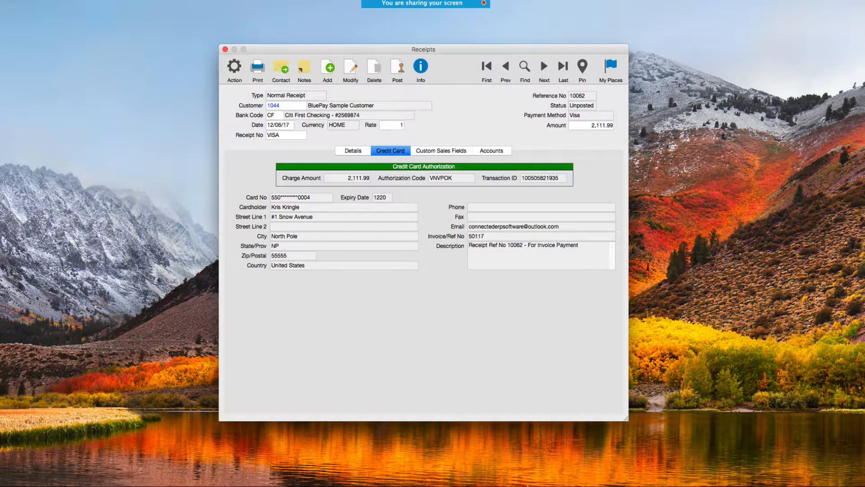
Switch to the Mail inbox window and open the Junk mailbox
mouse_move(534, 485)
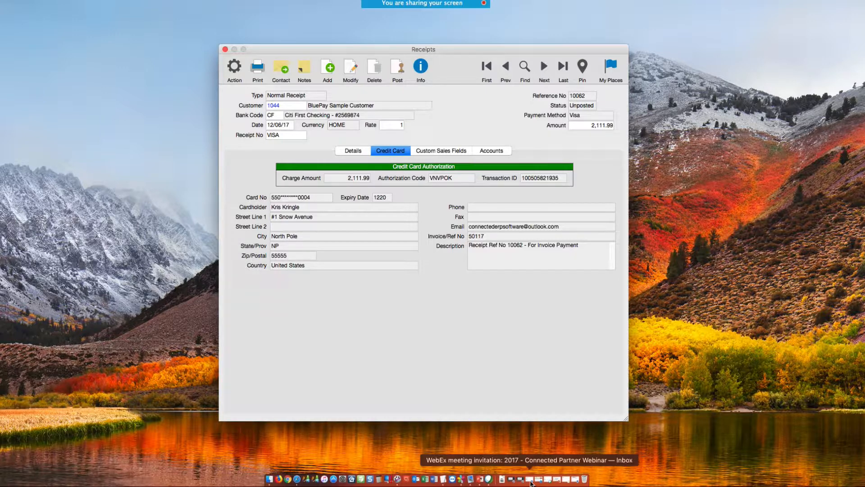
left_click(535, 483)
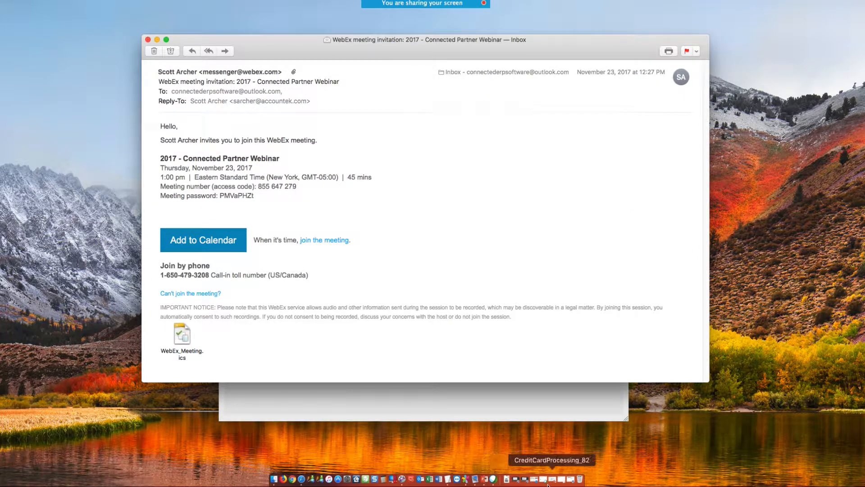
left_click(573, 480)
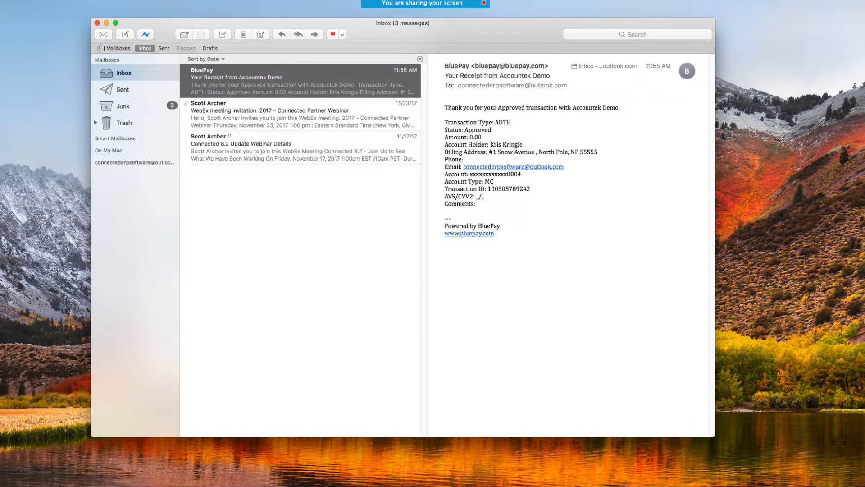
left_click(145, 35)
left_click(125, 108)
Move the three BluePay receipt emails from Junk to the Inbox and open the Inbox
left_click(254, 147)
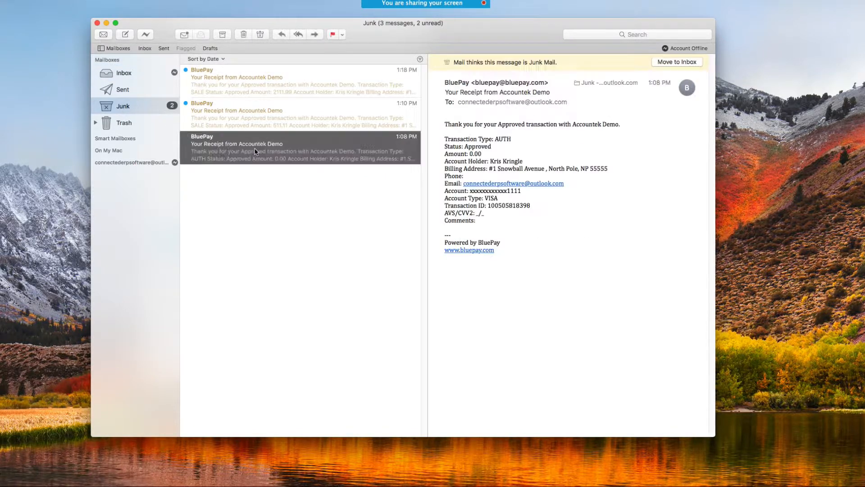
left_click(250, 85, "shift")
left_click_drag(250, 86, 123, 74)
left_click(126, 73)
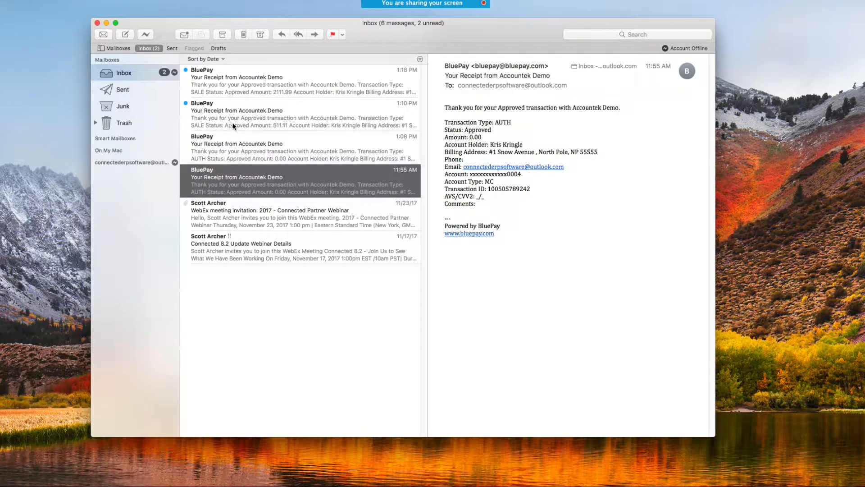
Read the BluePay receipt emails from 1:08 PM, 1:10 PM and 1:18 PM in turn
left_click(231, 144)
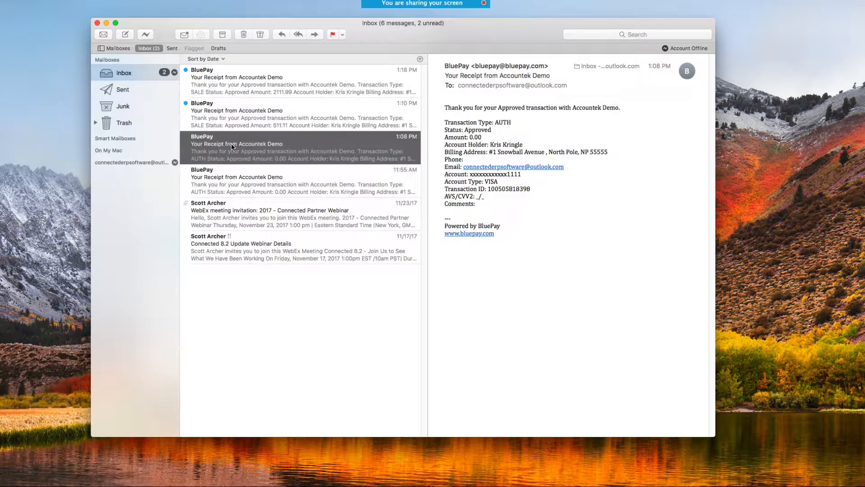
left_click(300, 128)
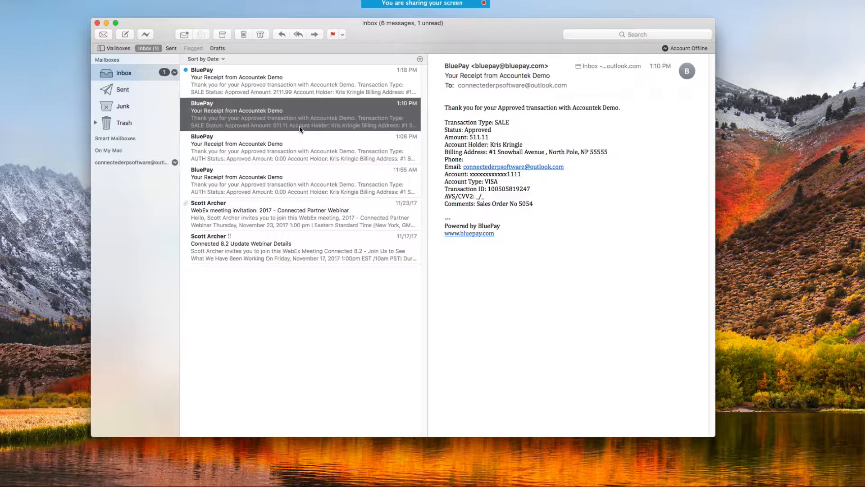
left_click(296, 86)
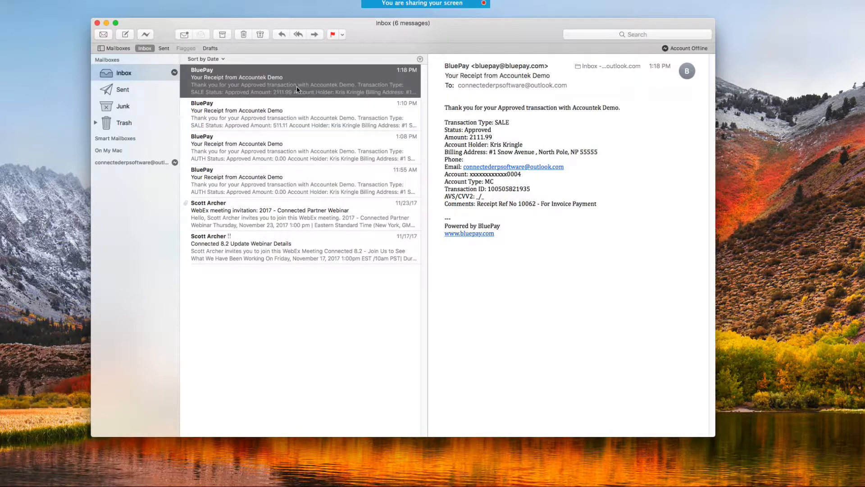
Open the 1:18 PM BluePay receipt email in its own window and examine the receipt reference and invoice payment comment
double_click(297, 85)
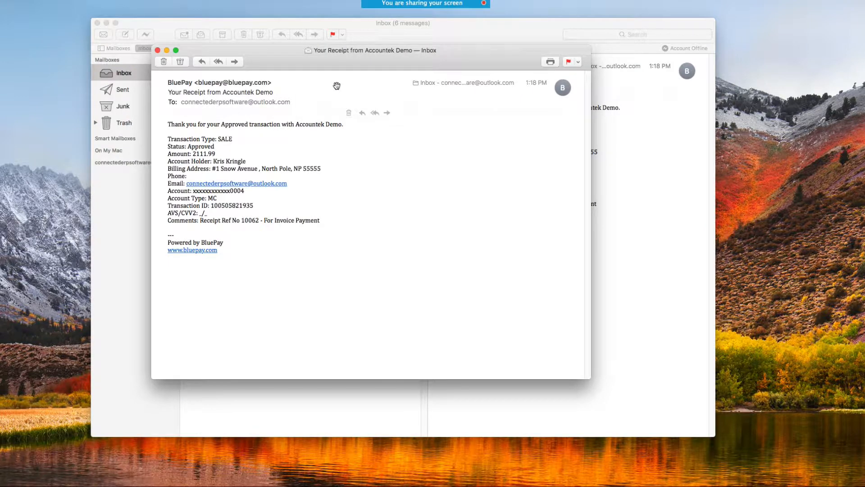
left_click_drag(275, 62, 314, 69)
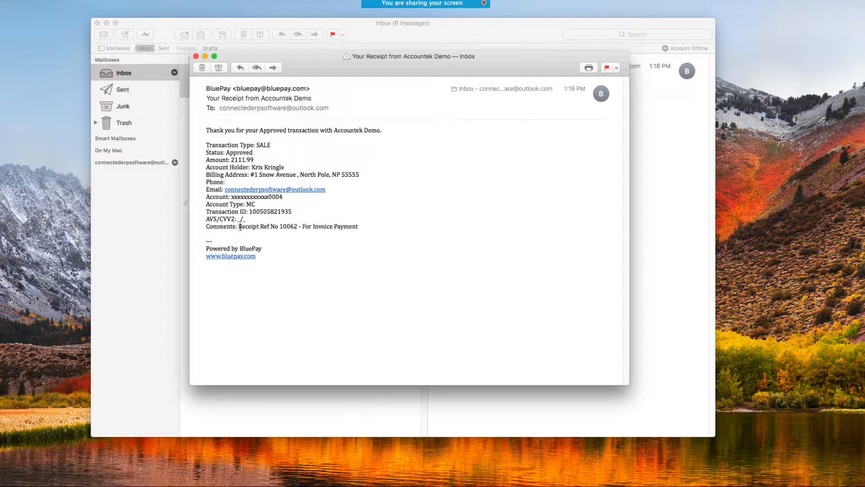
left_click_drag(237, 226, 360, 229)
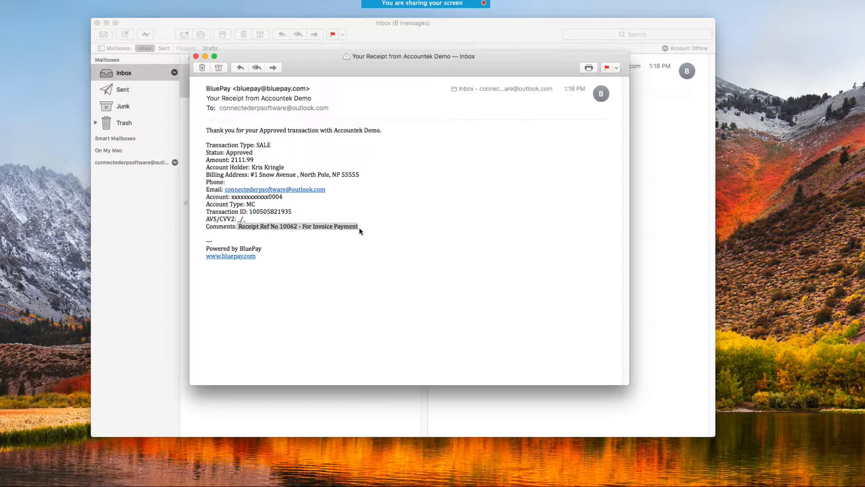
left_click_drag(360, 228, 304, 228)
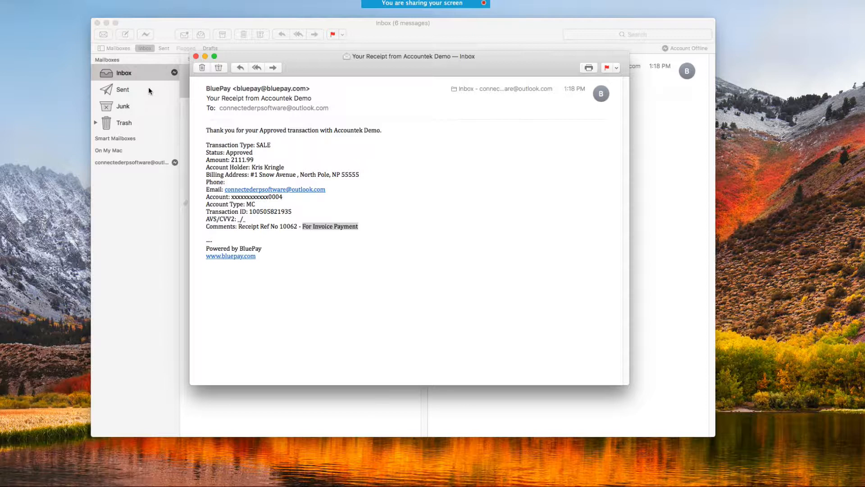
Clear away the Mail inbox, BluePay receipt and WebEx invitation windows and return to the Receipts window in Connected
left_click(196, 56)
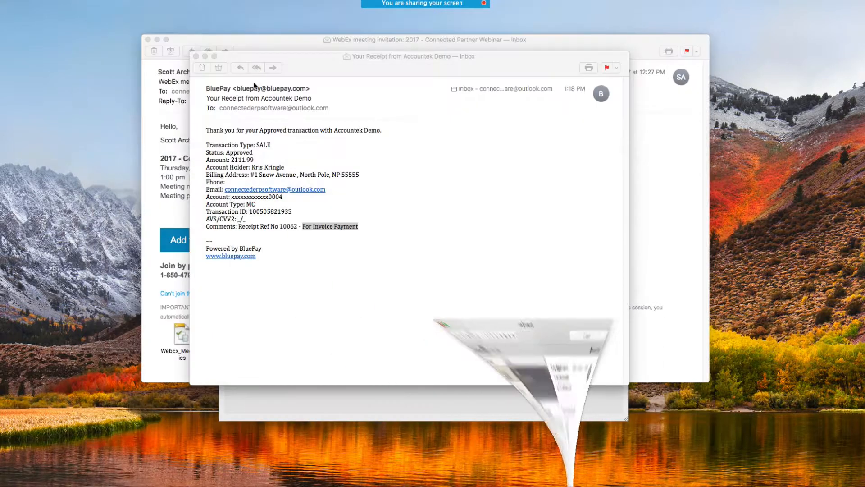
left_click(196, 56)
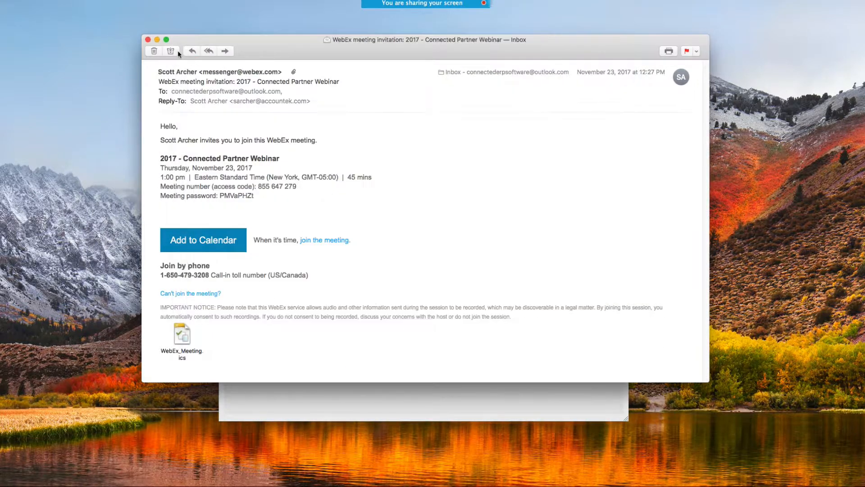
left_click(148, 40)
left_click(356, 286)
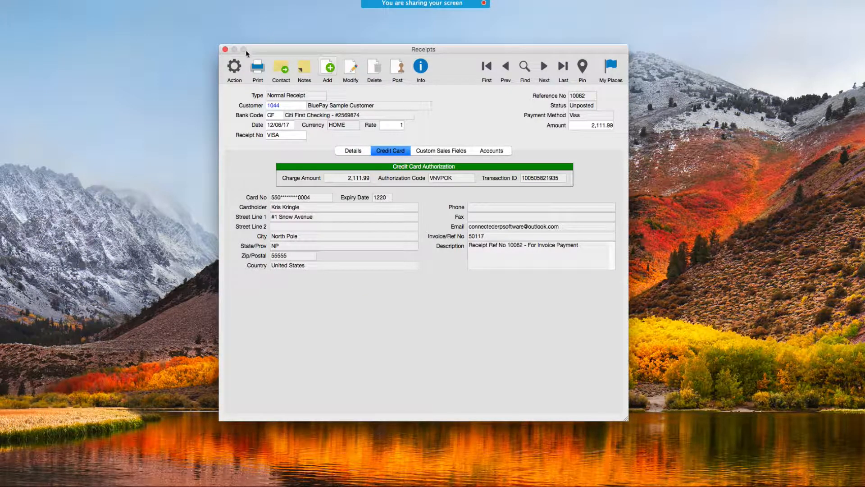
left_click_drag(251, 51, 248, 47)
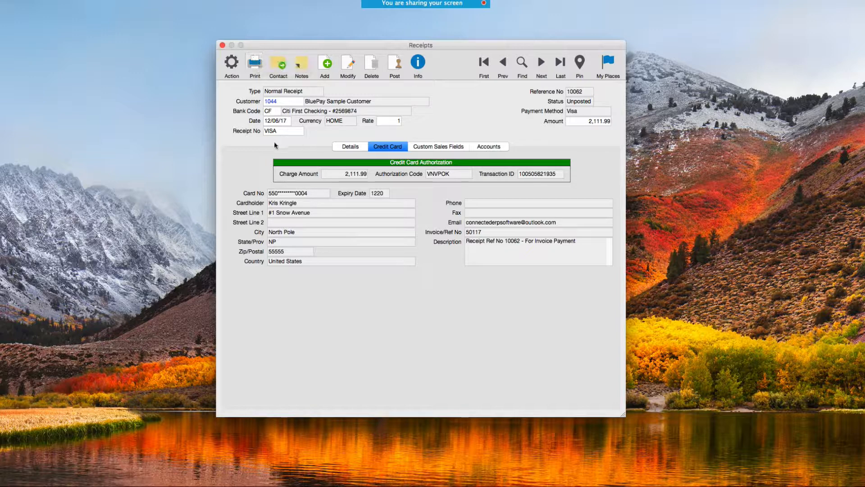
Open the customer record linked from the receipt and display its stored credit cards
left_click(271, 101)
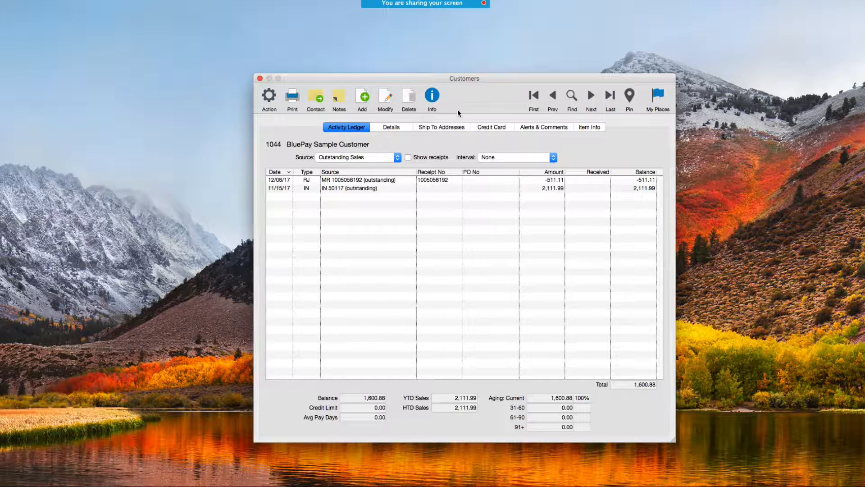
left_click_drag(466, 78, 440, 61)
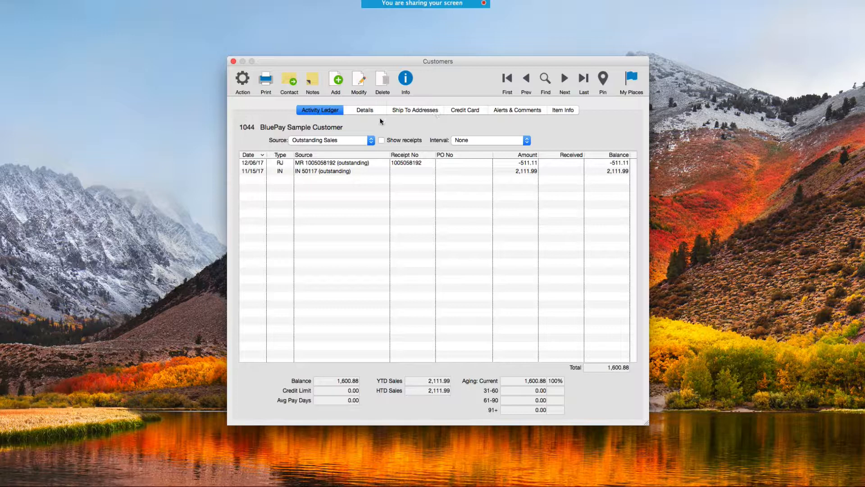
left_click(460, 112)
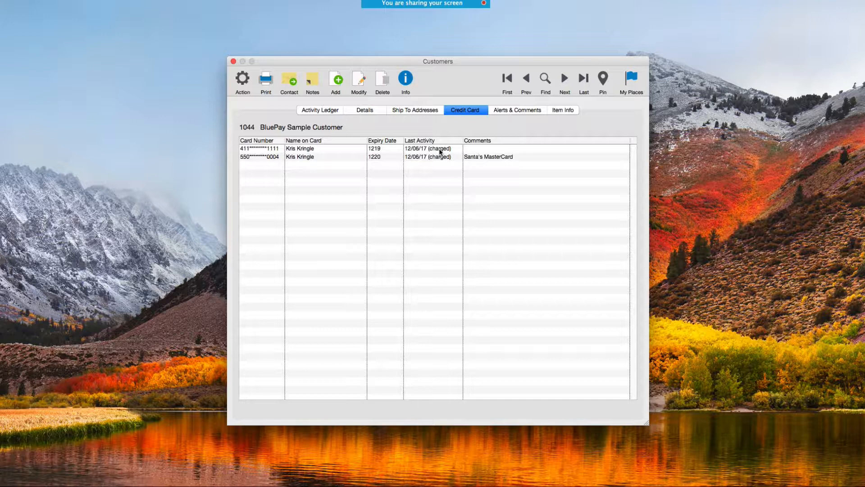
Delete the stored credit card without a comment from the customer record and save the customer
left_click(358, 84)
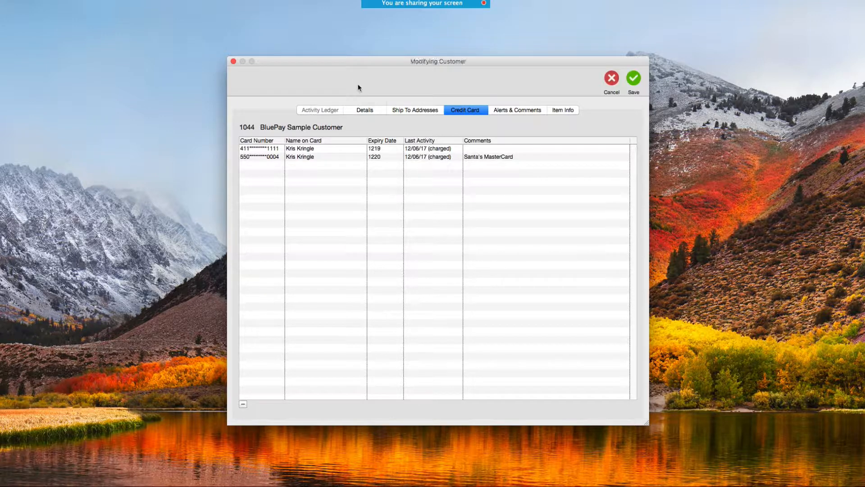
left_click(279, 161)
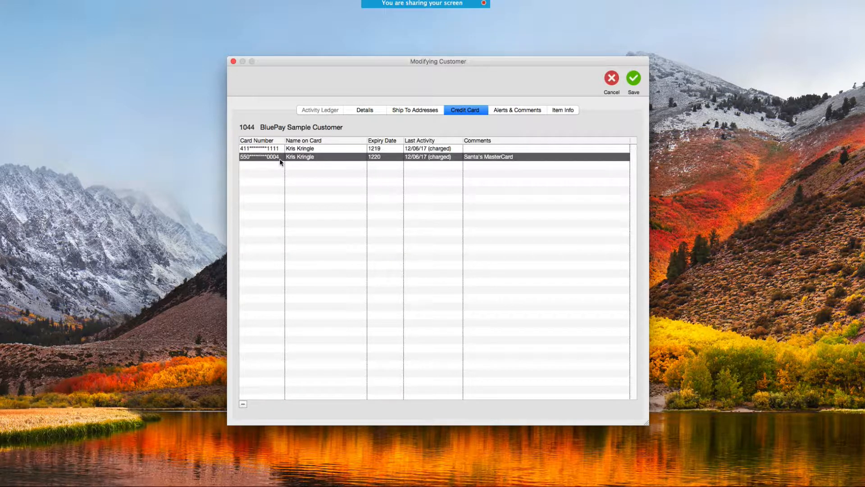
left_click(287, 150)
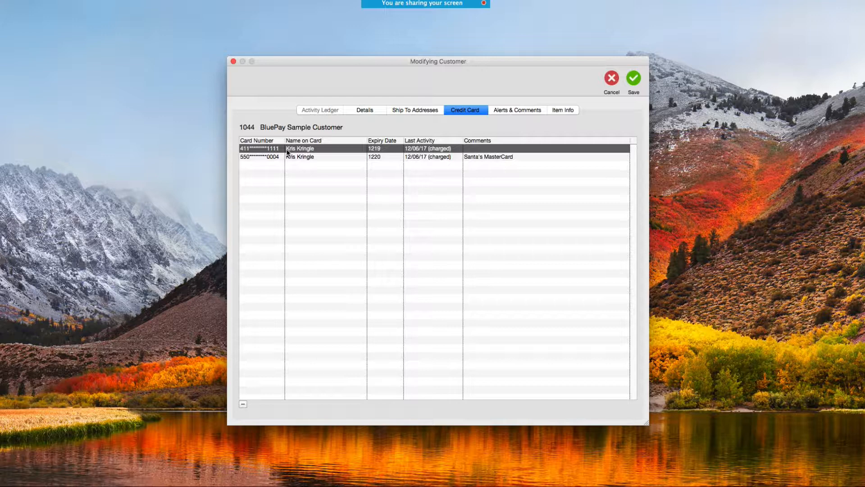
left_click(244, 405)
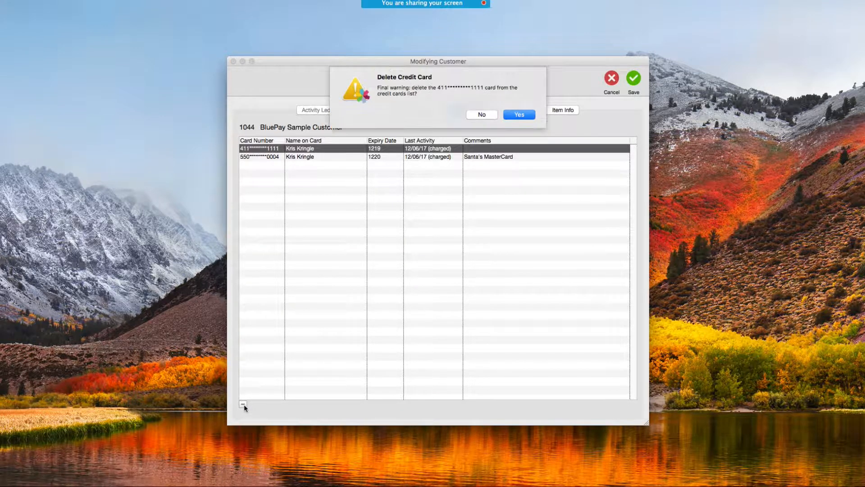
left_click(518, 117)
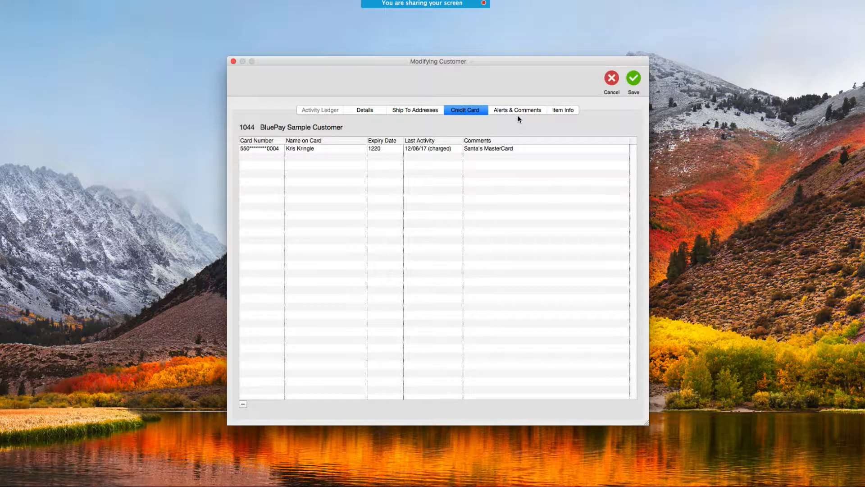
left_click(633, 85)
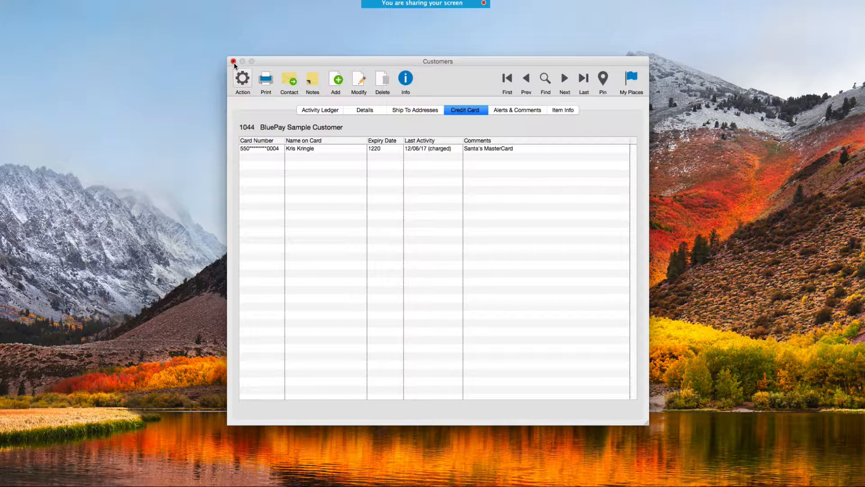
Switch to Safari's accountek.com Articles page and open the article "Myths About Processing Credit Cards for Small Business"
mouse_move(540, 484)
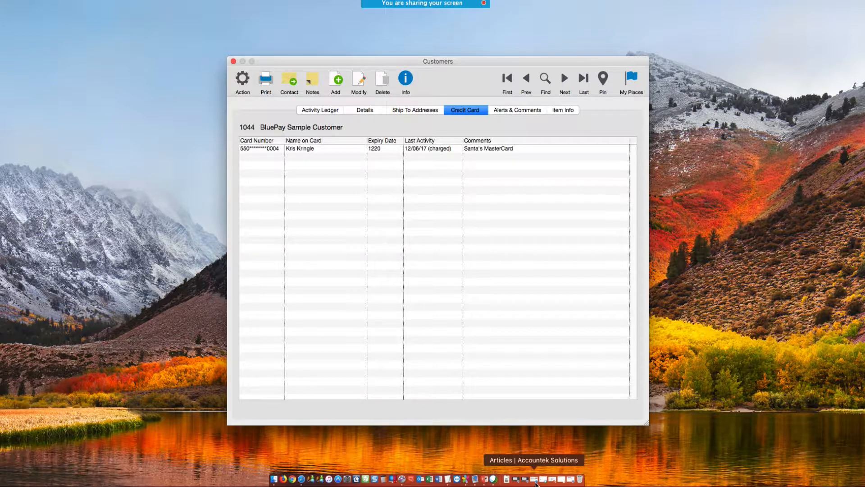
left_click(537, 481)
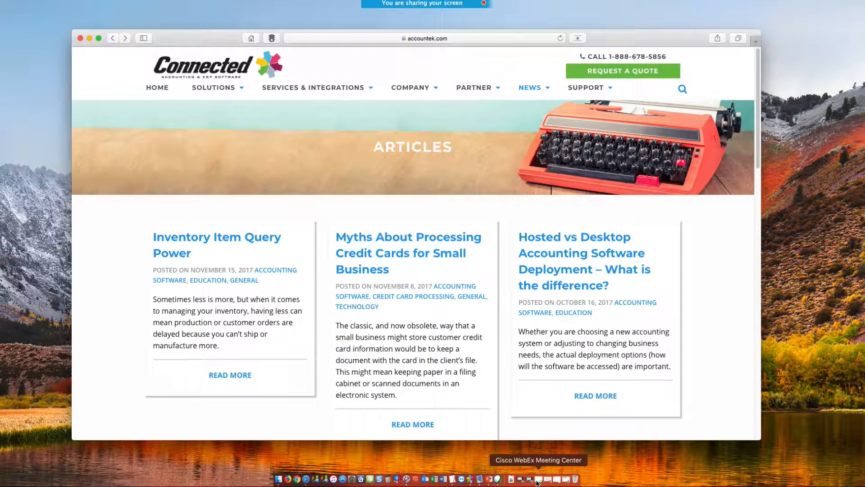
left_click(461, 39)
left_click(700, 247)
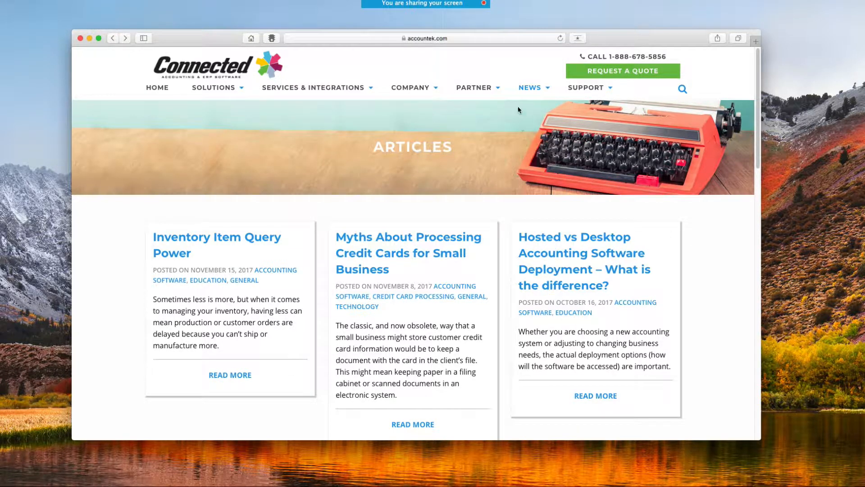
mouse_move(535, 92)
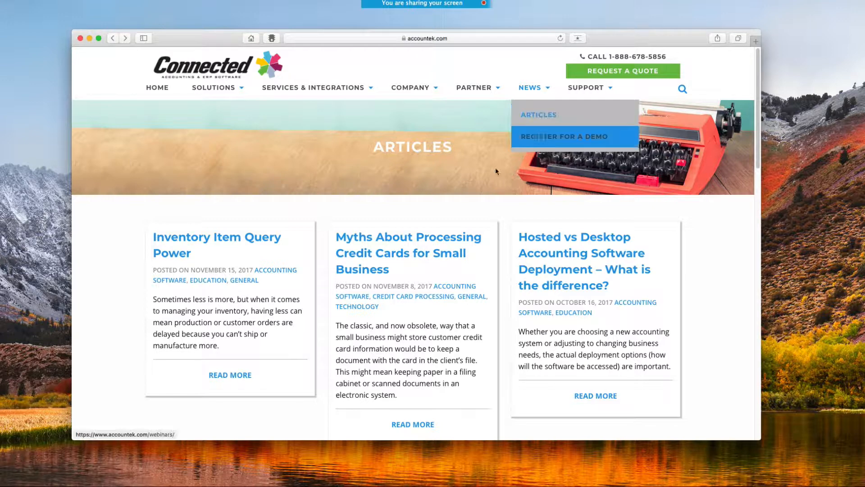
left_click(345, 263)
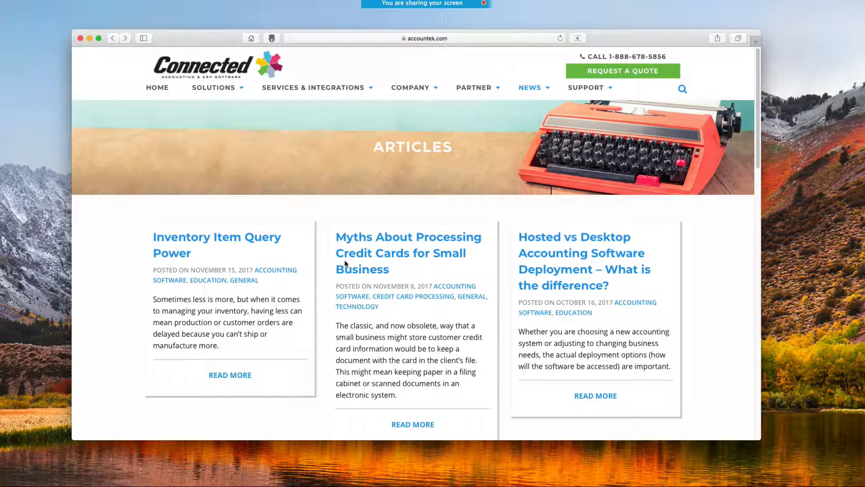
left_click(356, 257)
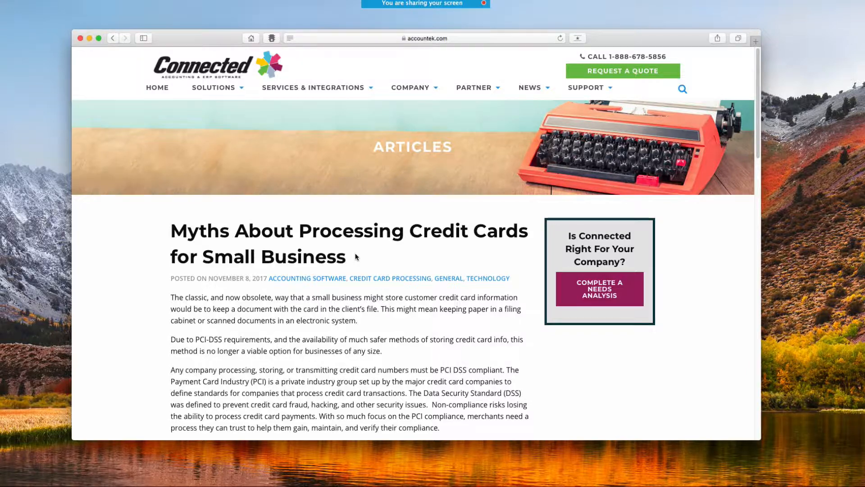
Skim the article's credit card processing and PCI compliance myths and return to its beginning
scroll(355, 254, "down", 5)
scroll(355, 254, "down", 4)
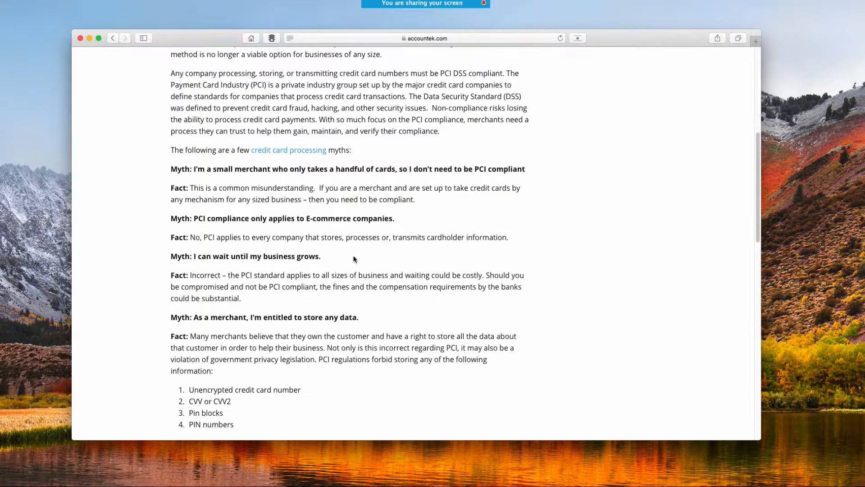
scroll(352, 258, "down", 2)
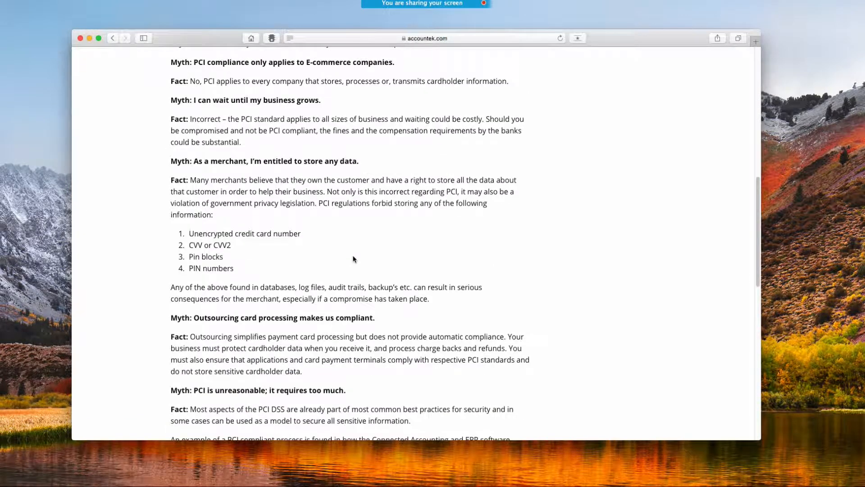
scroll(353, 259, "up", 10)
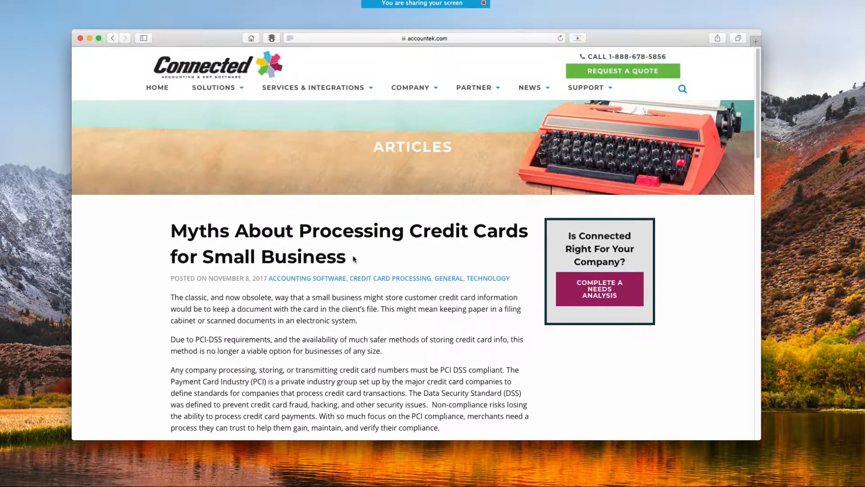
scroll(354, 258, "up", 2)
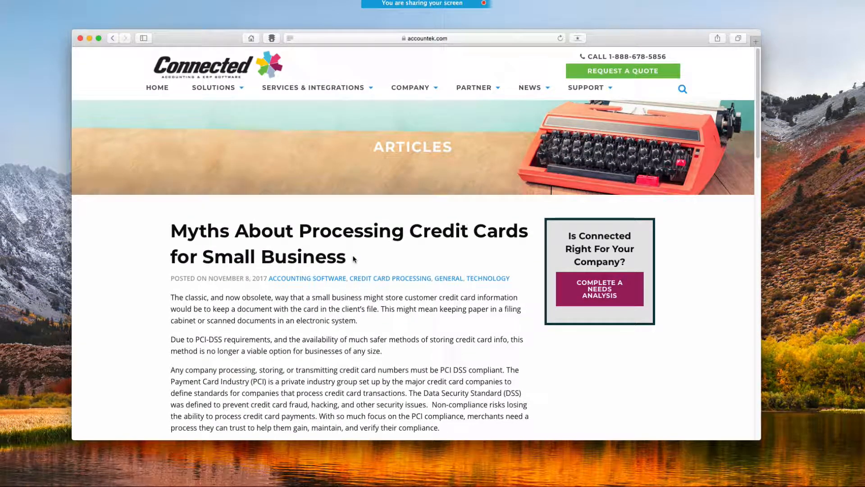